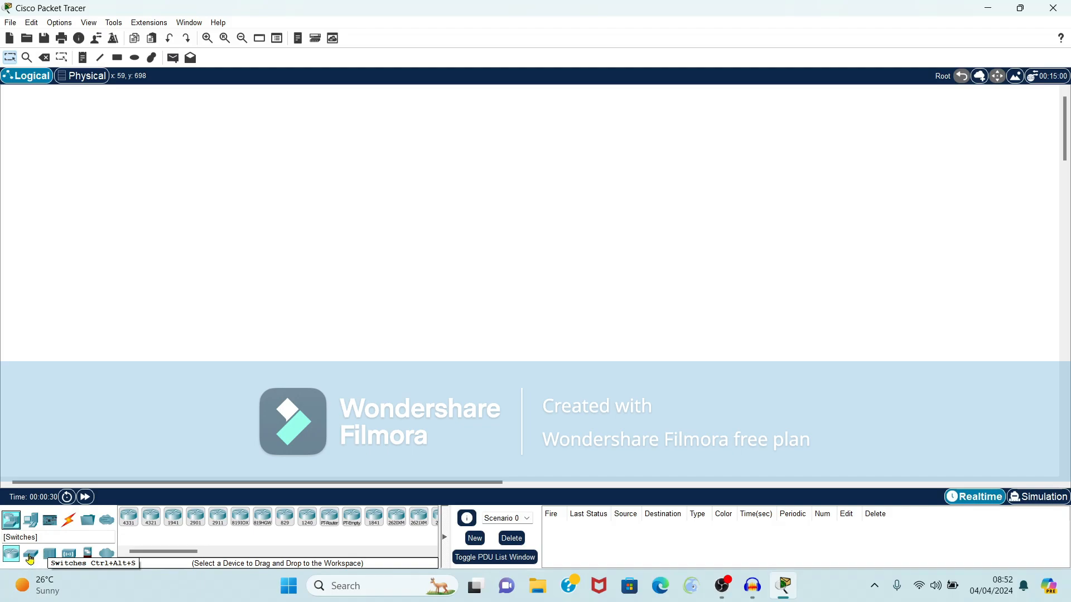
Place a Switch-PT in the empty logical workspace and shift it toward the middle.
click(30, 559)
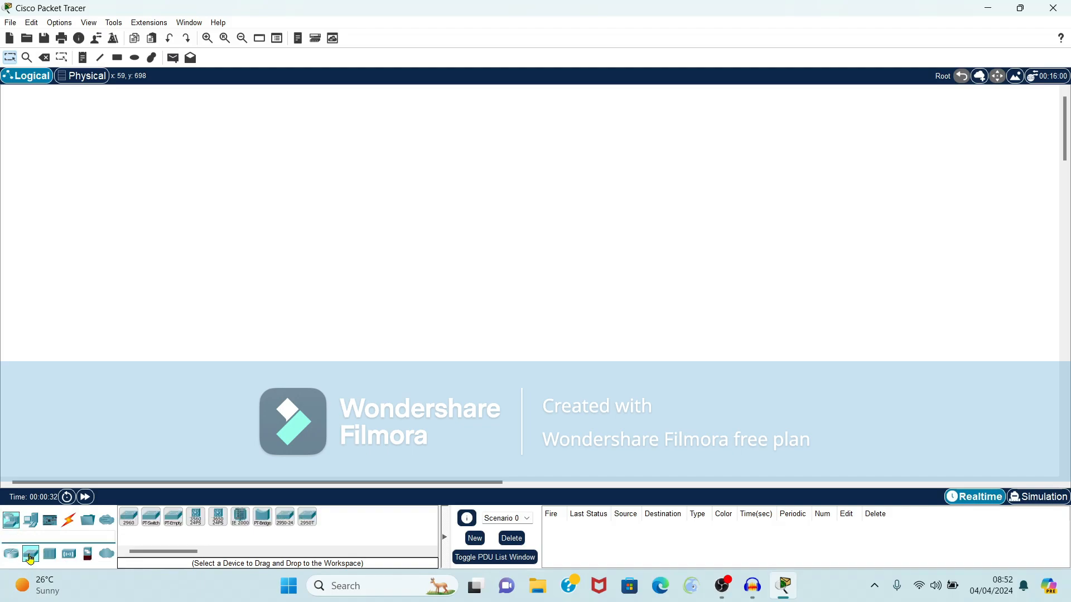
click(151, 520)
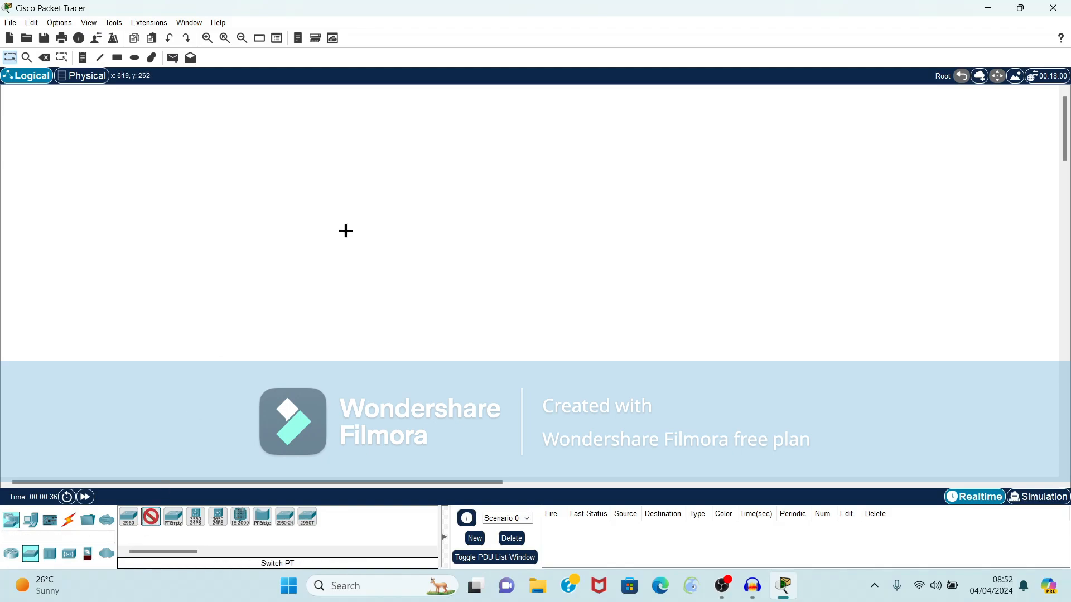
click(346, 233)
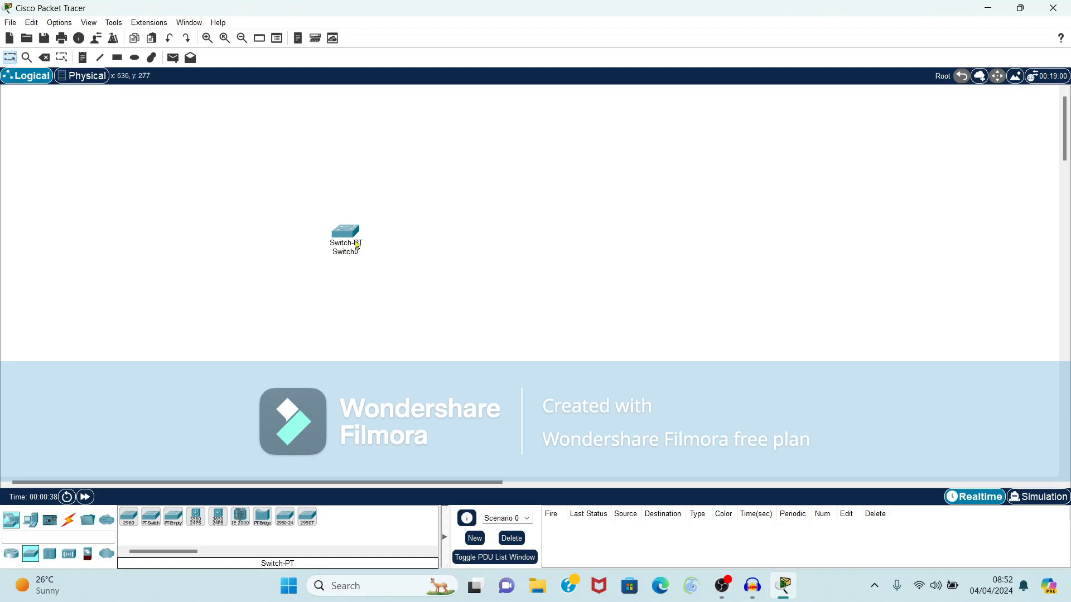
drag(347, 241, 405, 257)
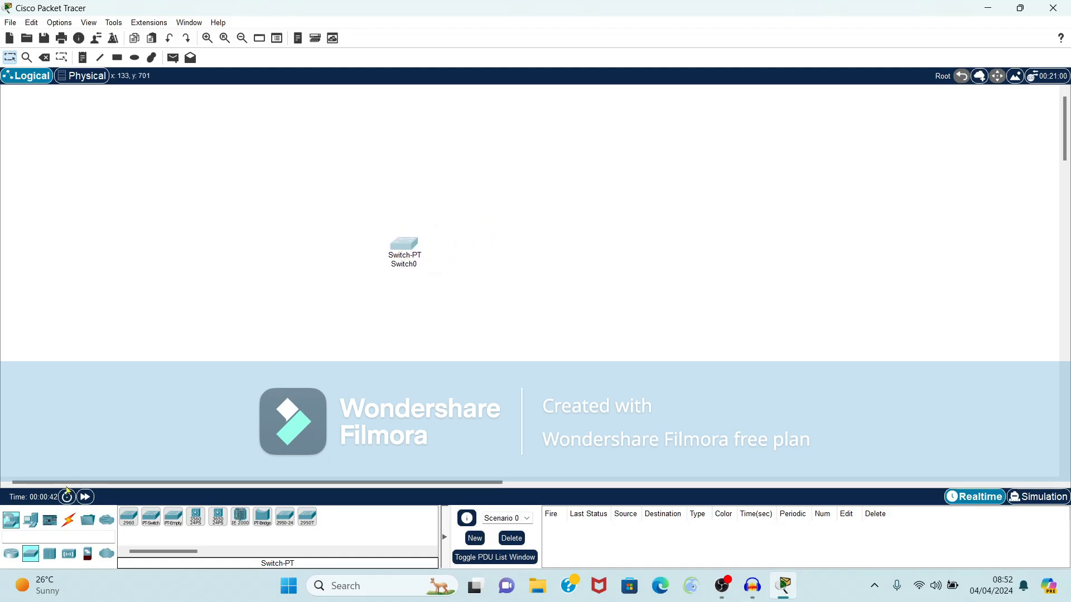
Add a PC-PT on one side of the switch and a Server-PT on the other, lining them up in a row.
click(31, 522)
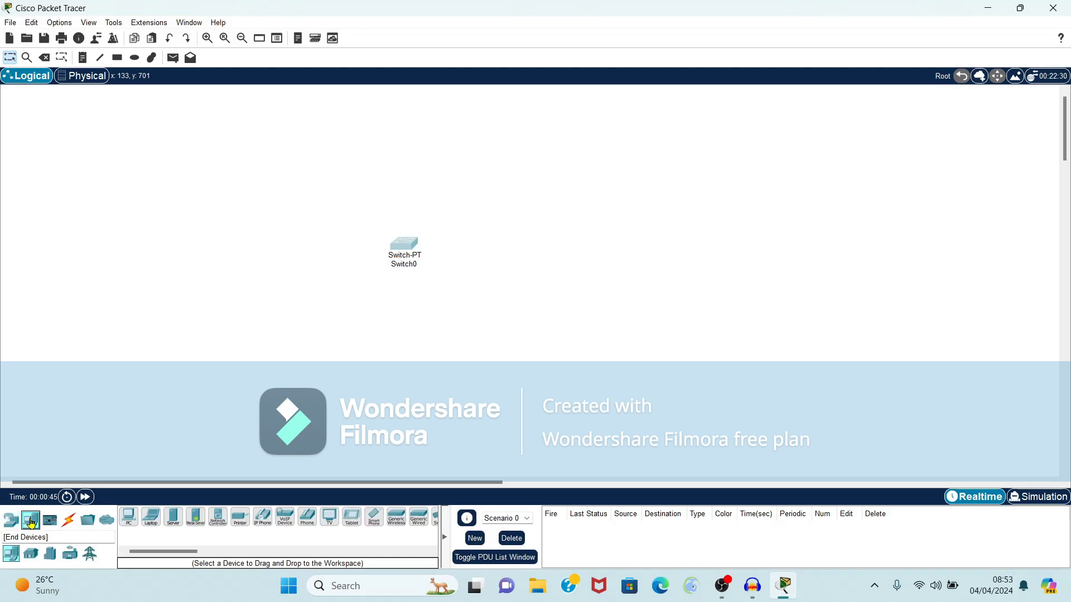
click(129, 524)
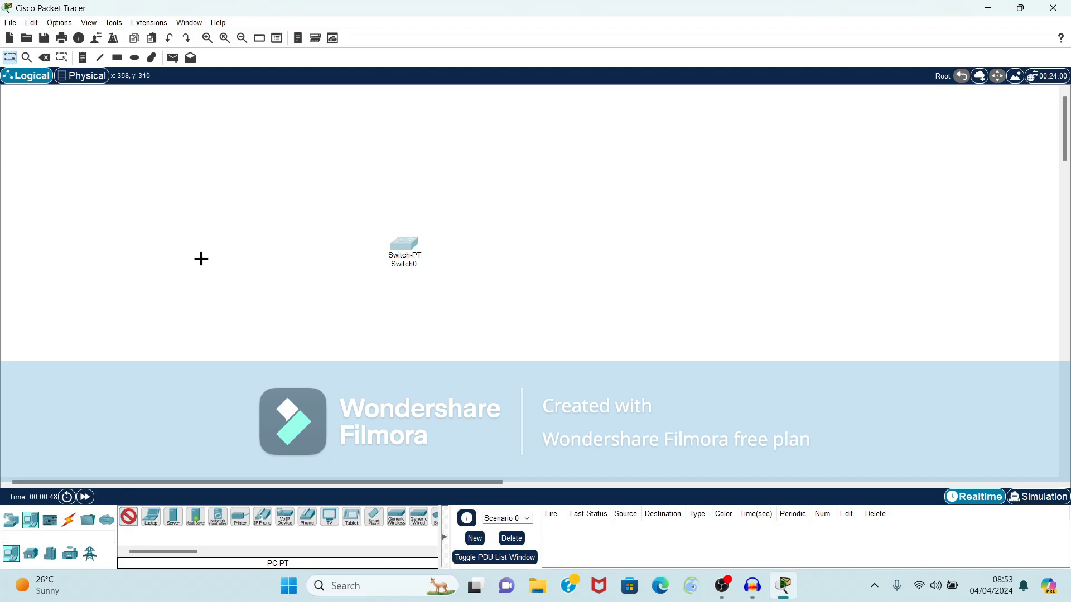
click(212, 273)
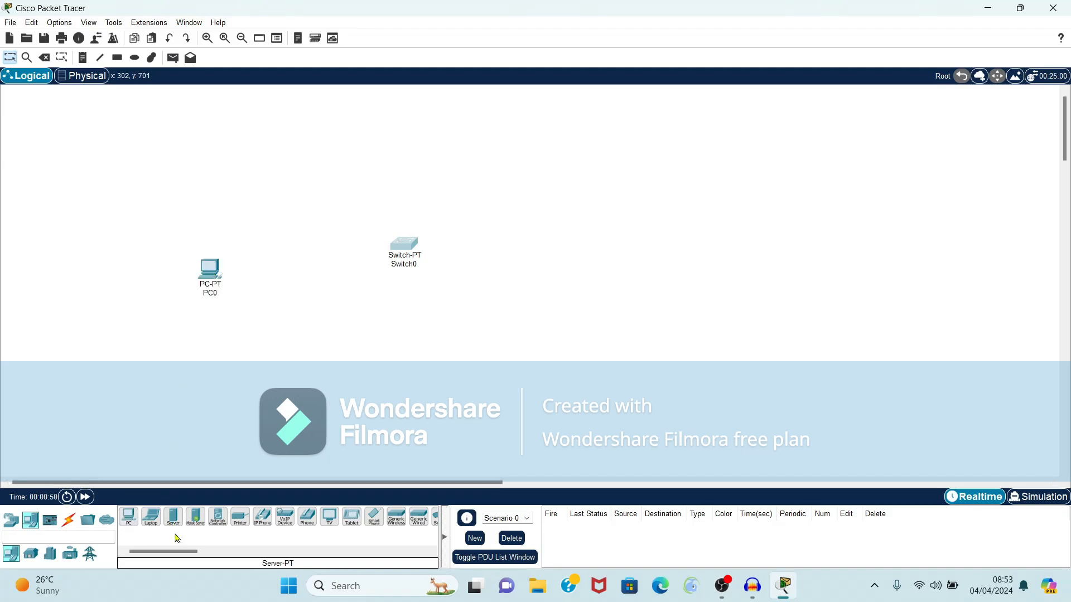
click(174, 518)
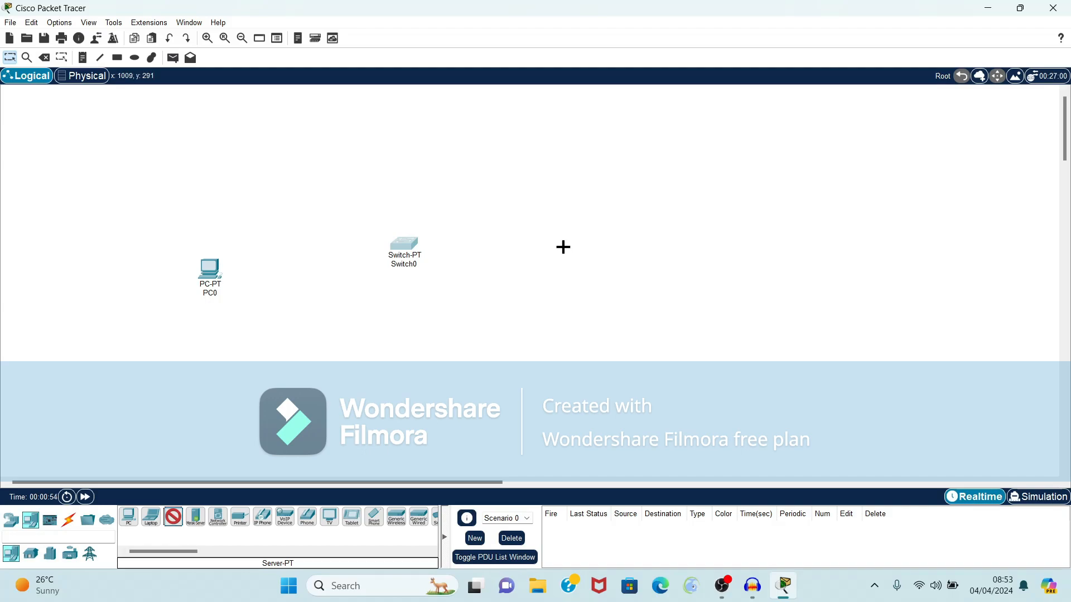
click(564, 249)
drag(209, 282, 269, 259)
drag(563, 249, 530, 247)
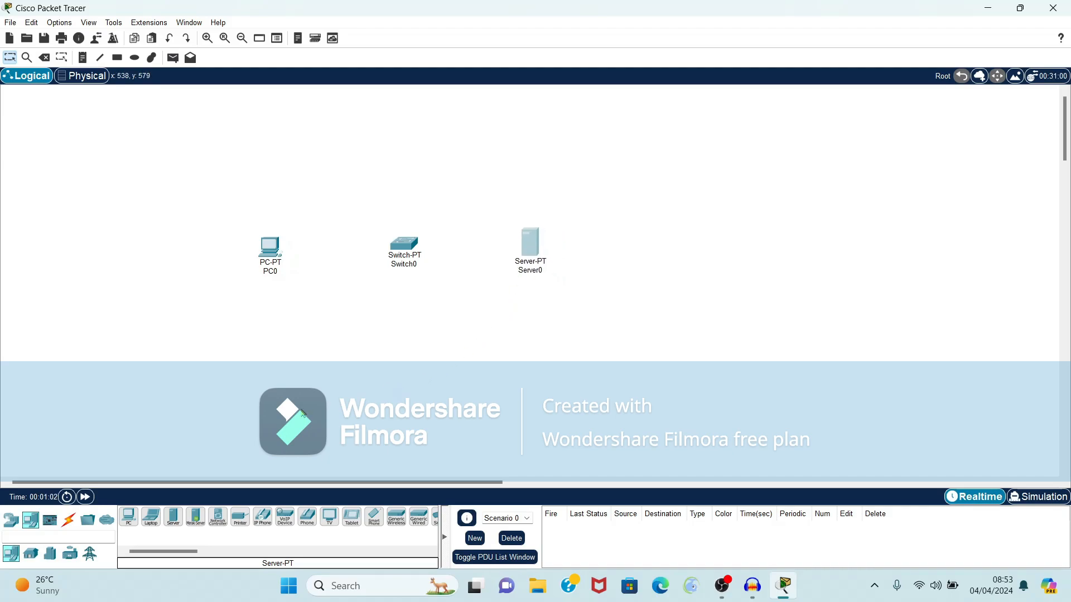
Connect PC0's FastEthernet0 to Switch0's FastEthernet0/1 with a copper straight-through cable.
click(71, 522)
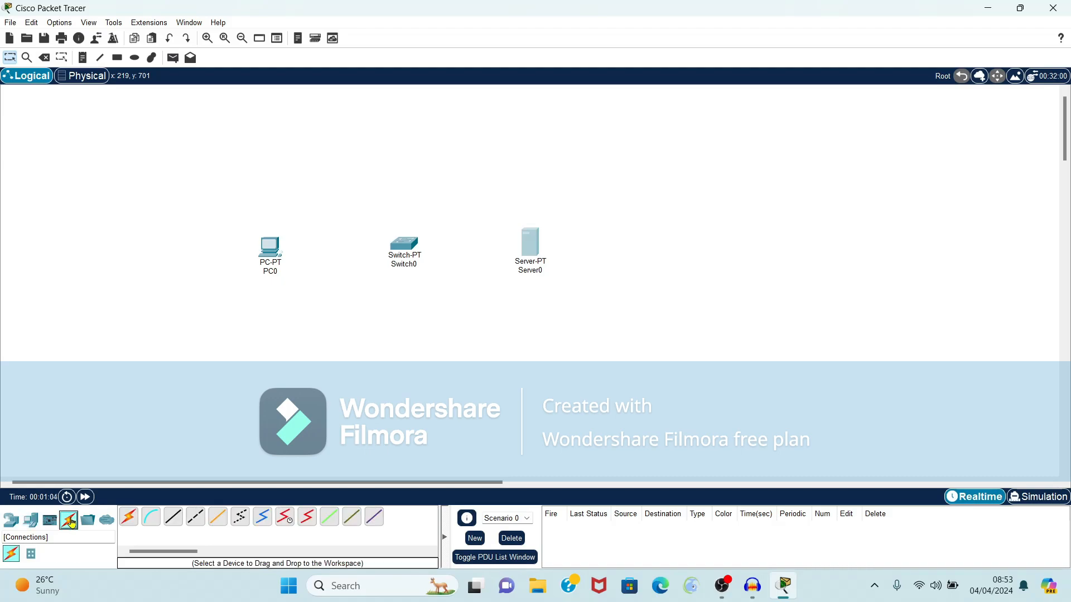
click(175, 521)
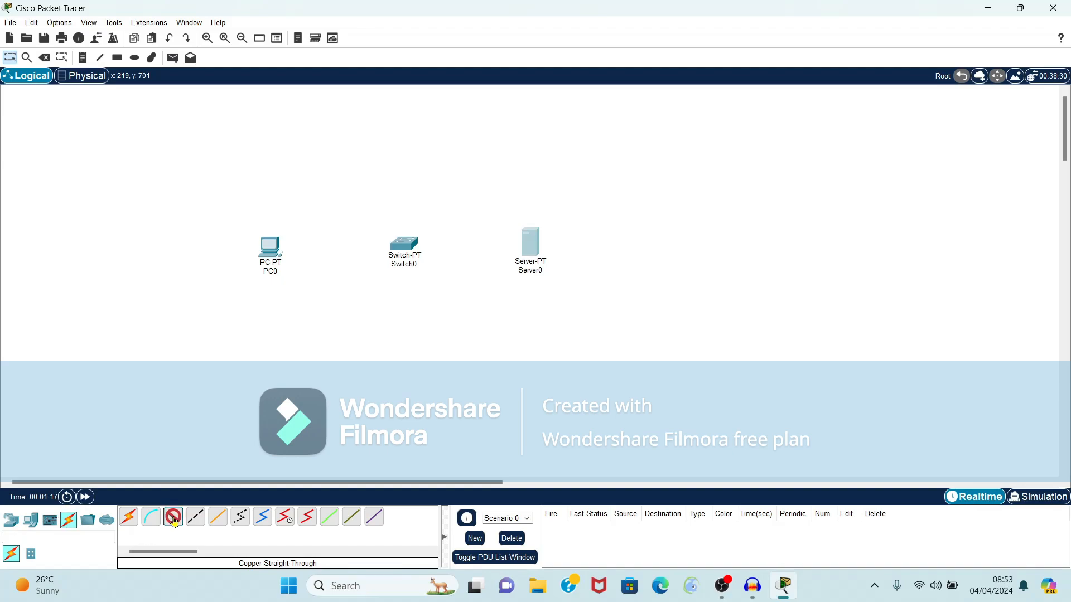
click(273, 255)
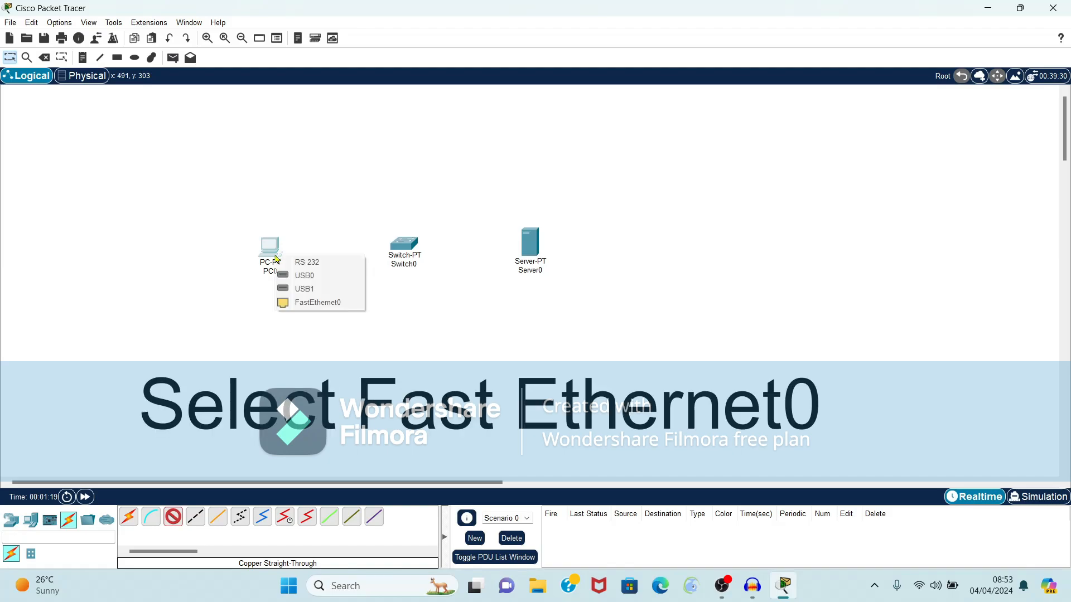
click(309, 303)
click(405, 254)
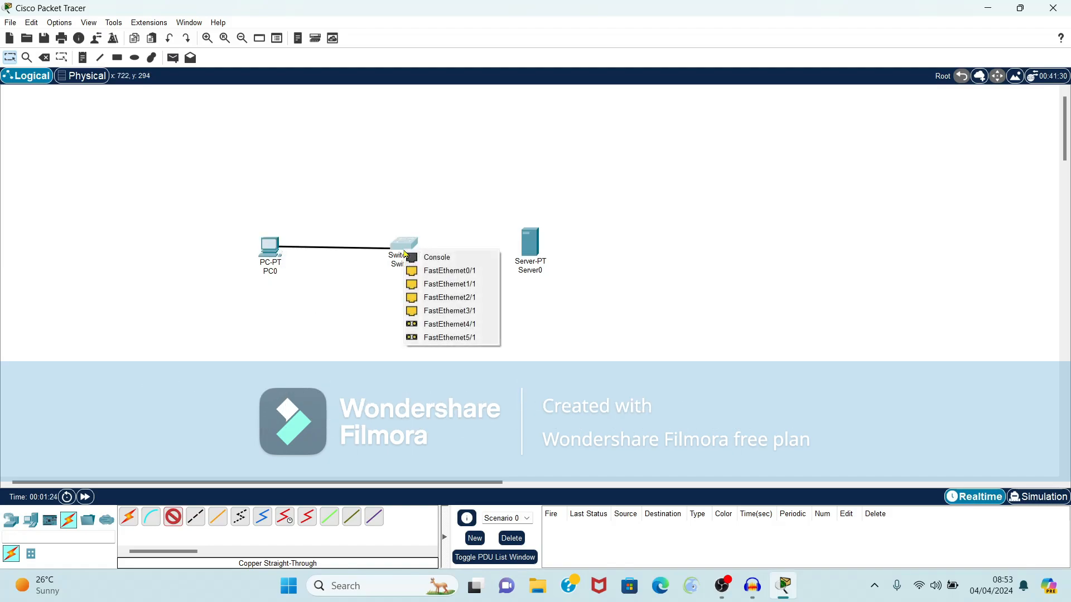
click(430, 271)
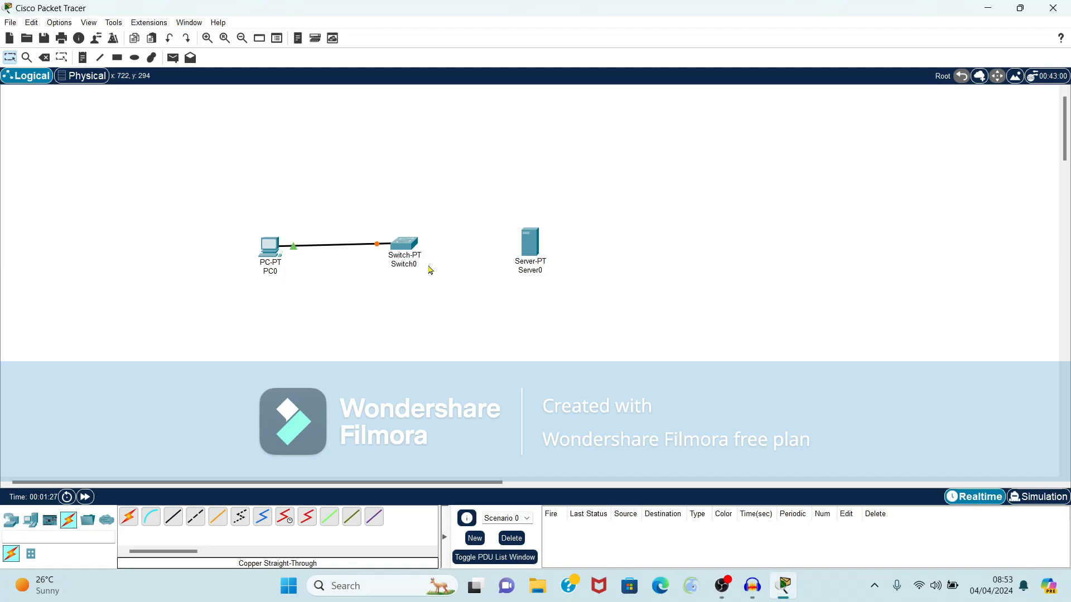
Connect Switch0's FastEthernet1/1 to Server0's FastEthernet0 with a copper straight-through cable.
click(173, 517)
click(409, 255)
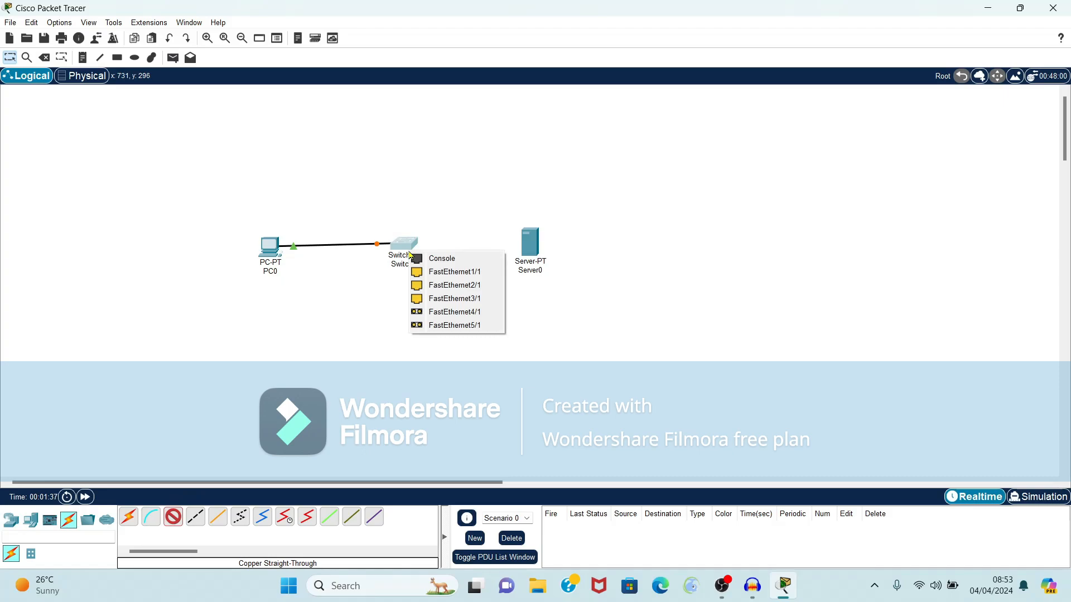
click(444, 272)
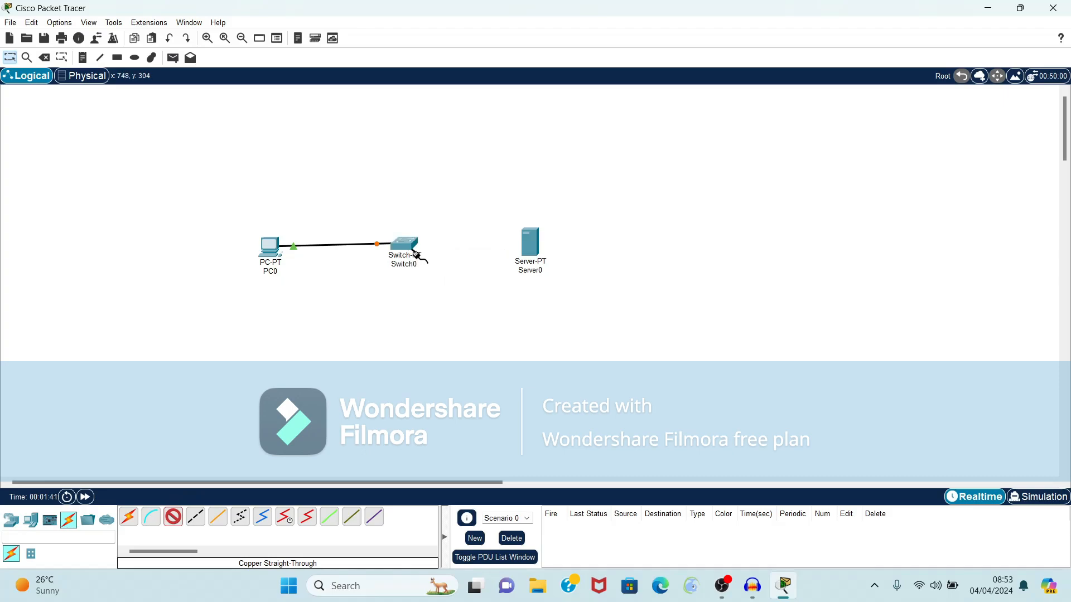
click(533, 244)
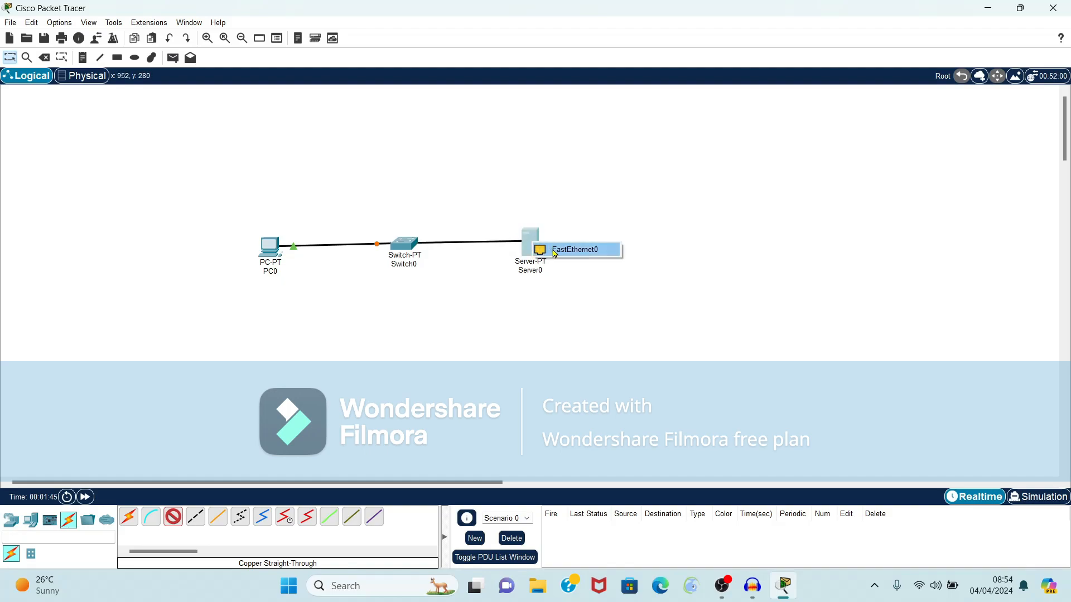
click(555, 254)
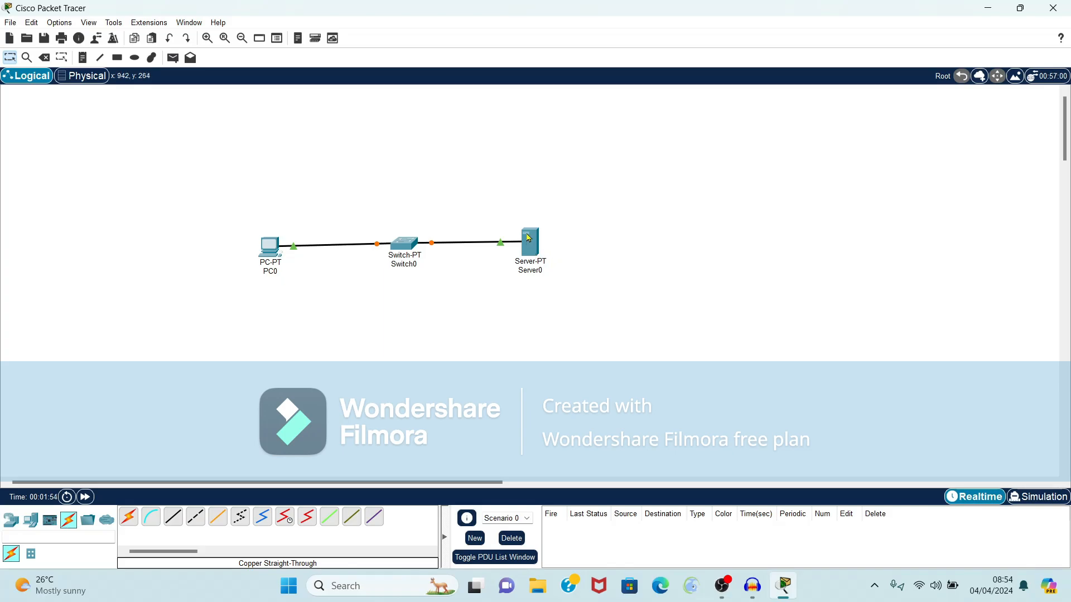
Give Server0 the static IPv4 address 192.168.1.1 with subnet mask 255.255.255.0.
click(529, 242)
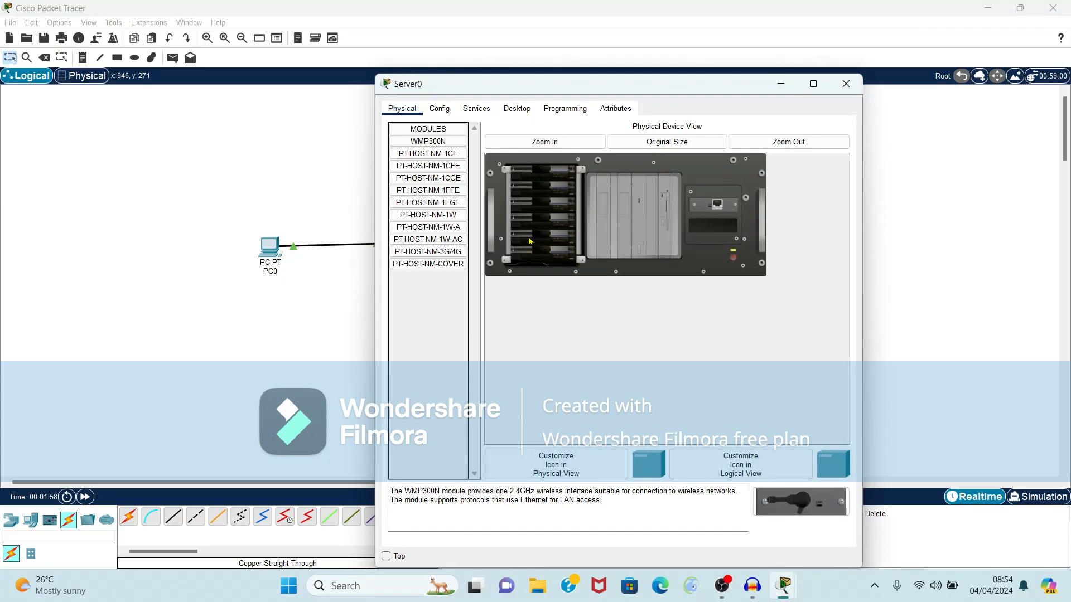
click(517, 108)
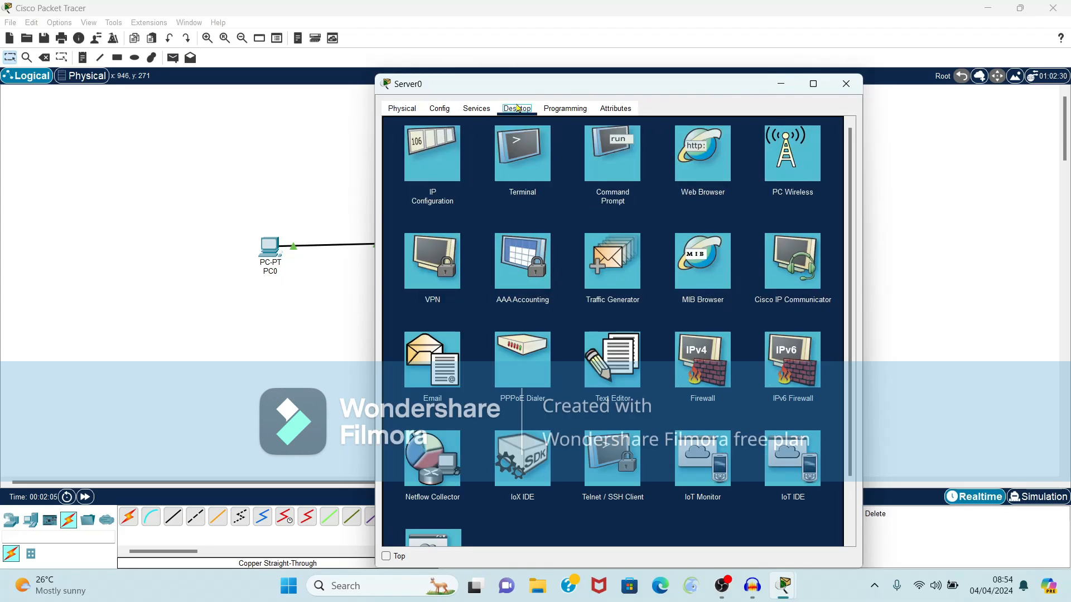
click(425, 156)
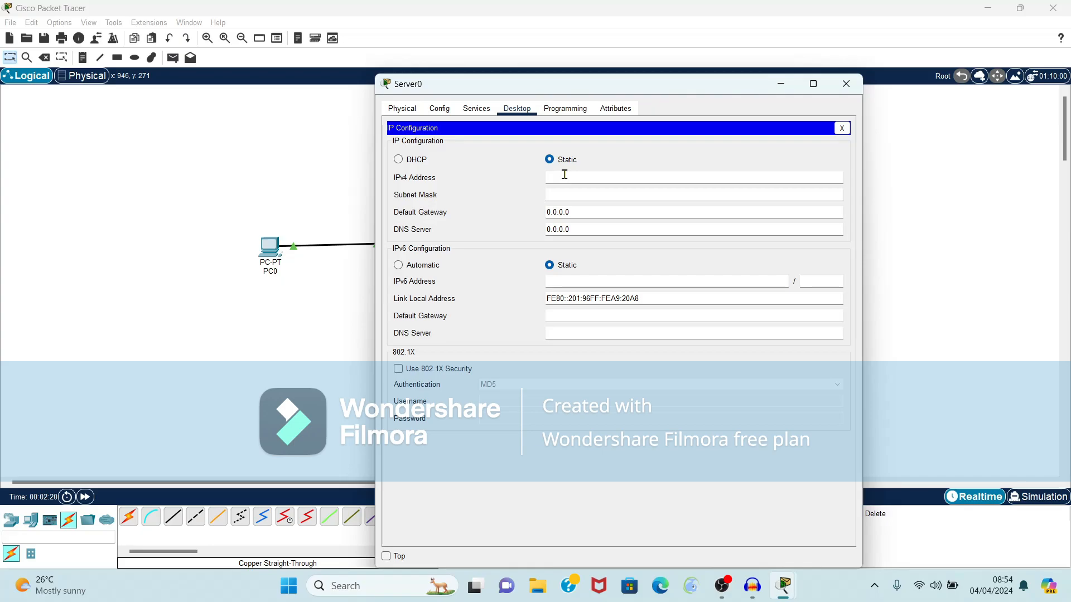
text(192.168.1.1)
click(581, 198)
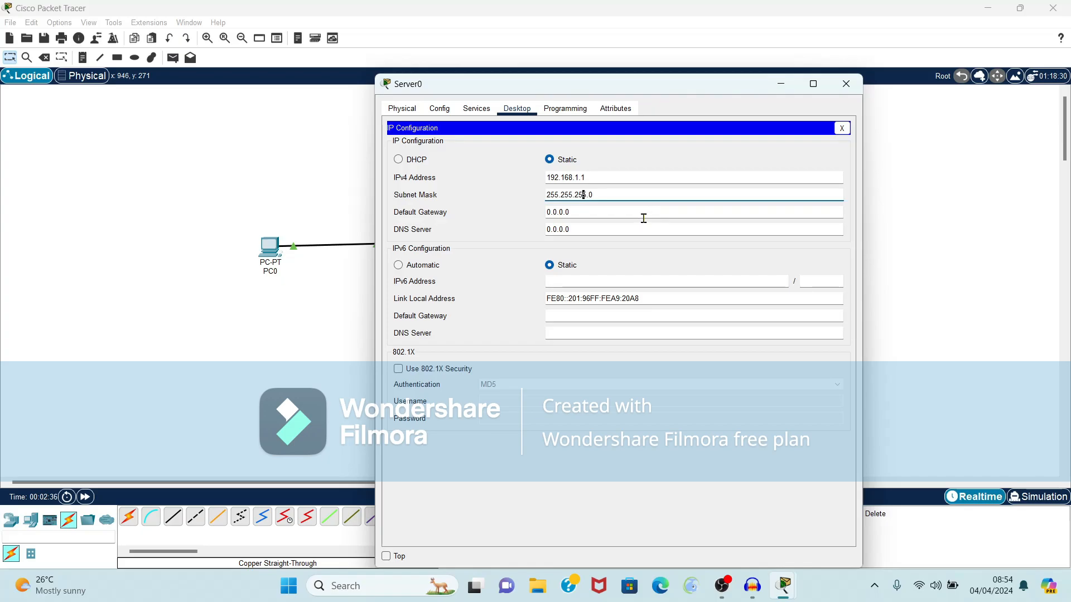
Set Server0's DNS server to its own IPv4 address, 192.168.1.1, and close the IP configuration.
click(593, 233)
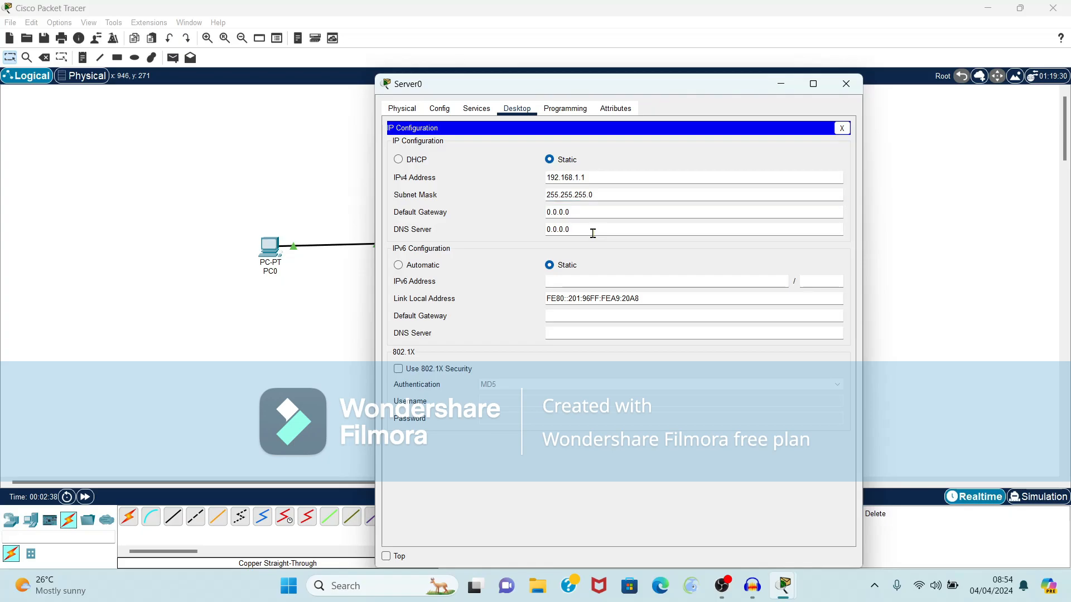
key(BackSpace)
key(BackSpace)
key(BackSpace)
key(BackSpace)
key(BackSpace)
key(BackSpace)
key(BackSpace)
drag(590, 178, 539, 192)
key(ctrl+c)
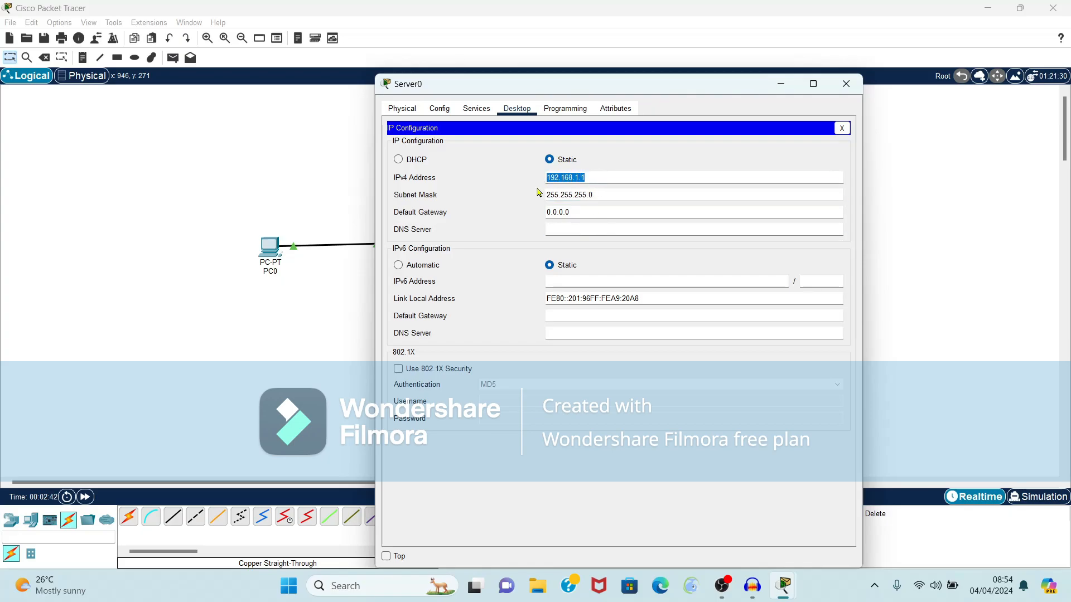
click(563, 229)
key(ctrl+v)
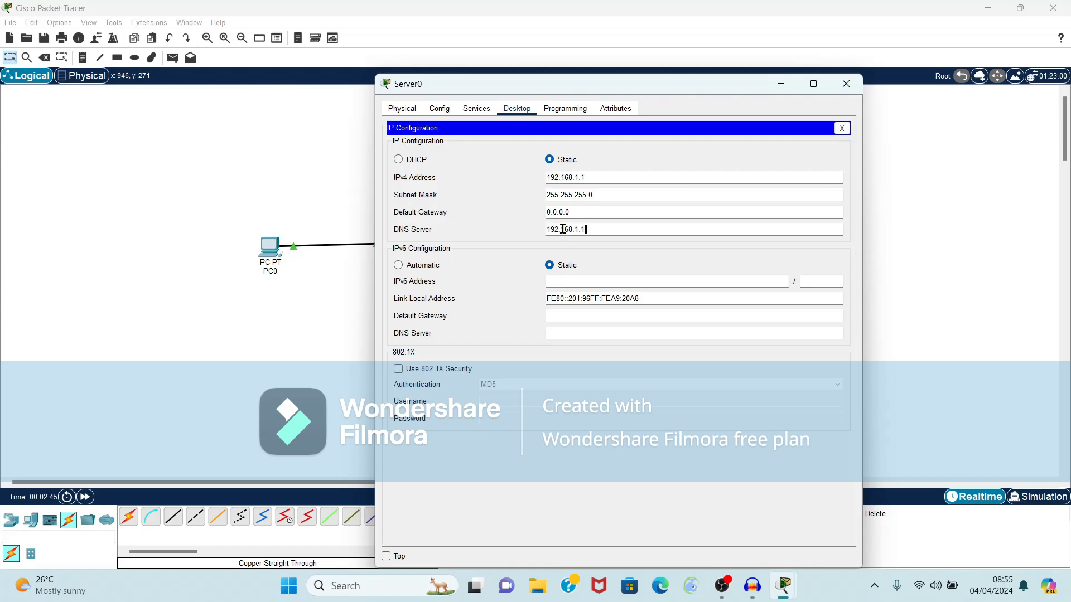
click(657, 401)
click(841, 128)
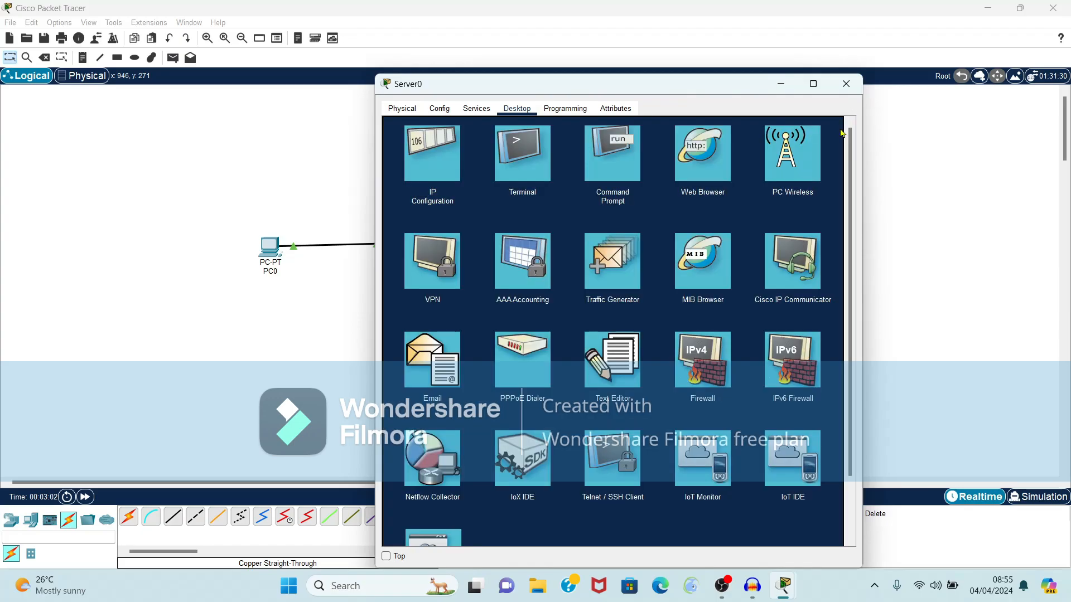
Open index.html from Server0's HTTP service for editing and delete everything between the html tags.
click(477, 111)
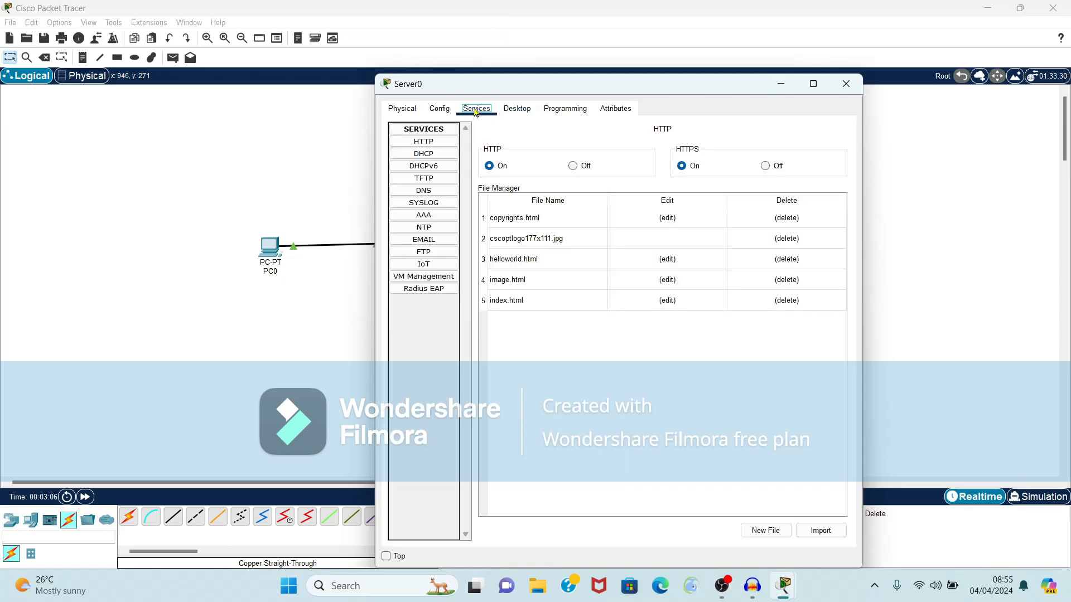
click(430, 143)
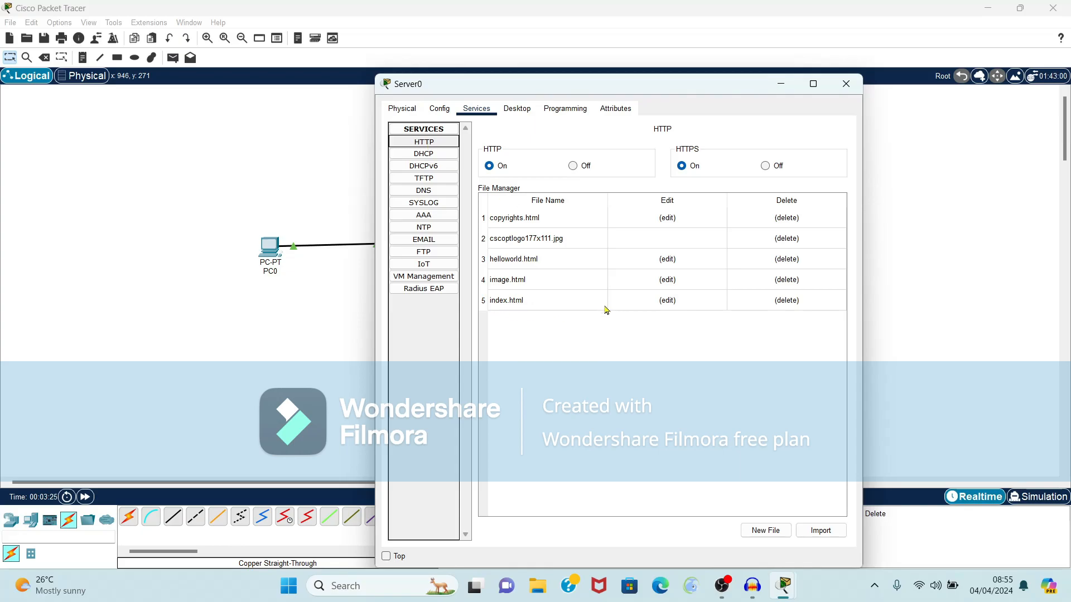
click(668, 301)
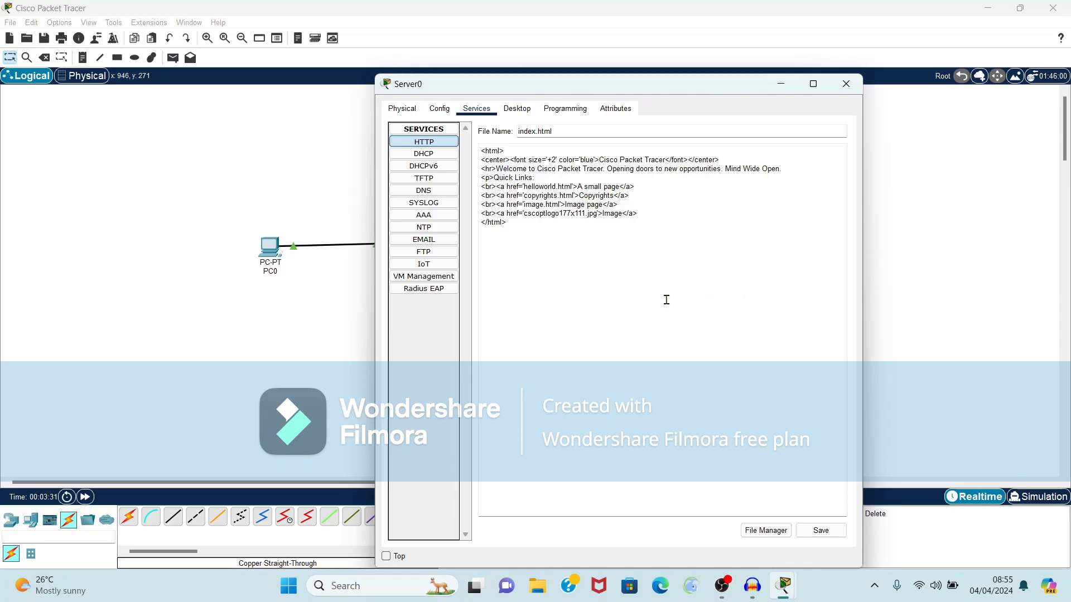
drag(642, 217, 479, 161)
key(BackSpace)
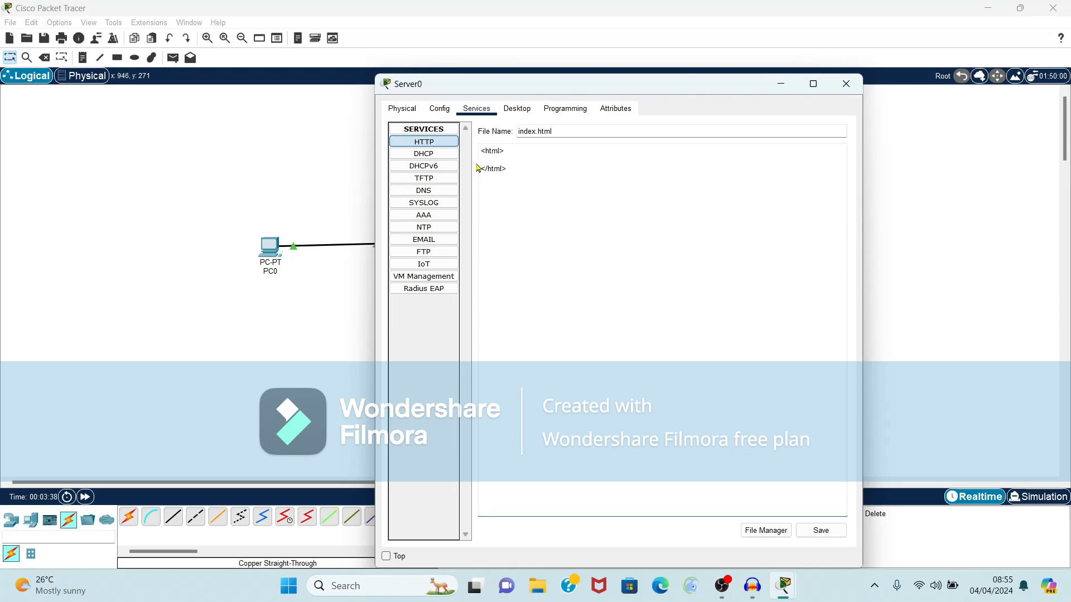
Write the heading line "<h>Cisco Packet Tracer</h>" below the opening html tag of index.html.
text(<)
text(h)
text(<>)
text(h)
text(Cis)
text(co Packet Tra)
text(cer)
Add the line "<p>DNS srevice Configuration in Cisco Packet Tracer</p>" under the heading and save index.html, overwriting the existing file.
click(601, 167)
key(Return)
key(Return)
key(Return)
text(<)
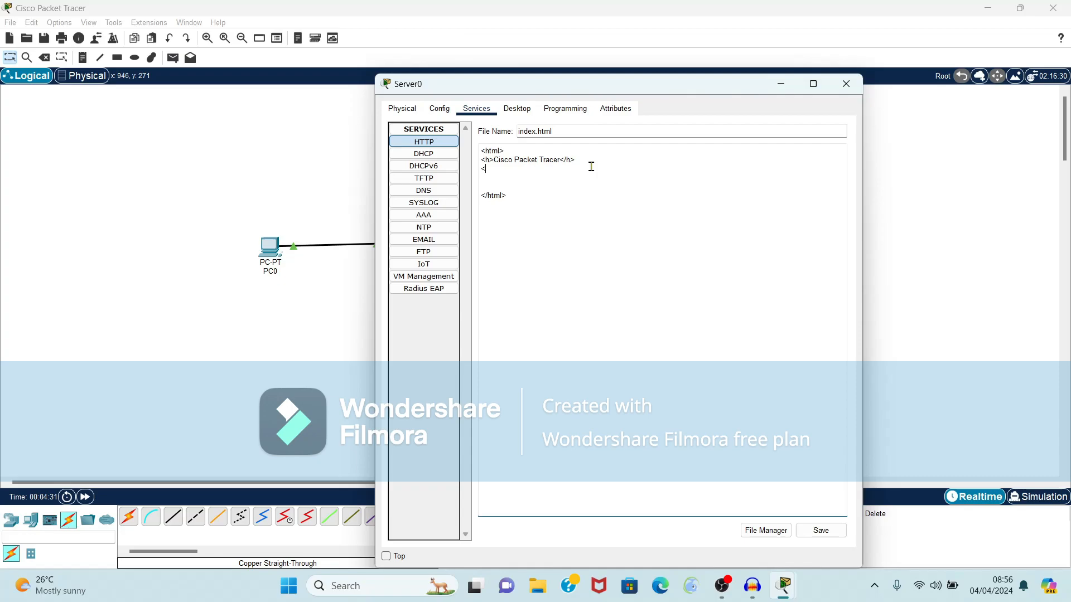
text(p></)
text(p>)
text(DNS sr)
text(evice Configu)
text(ration in)
text( Cisco P)
text(acket Tra)
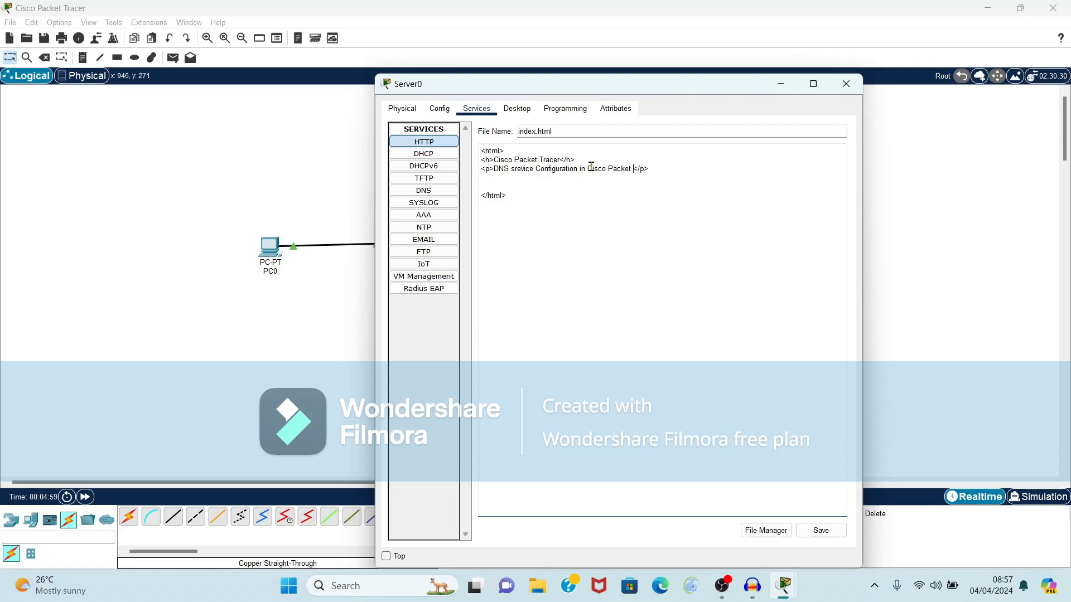
text(racer)
click(826, 534)
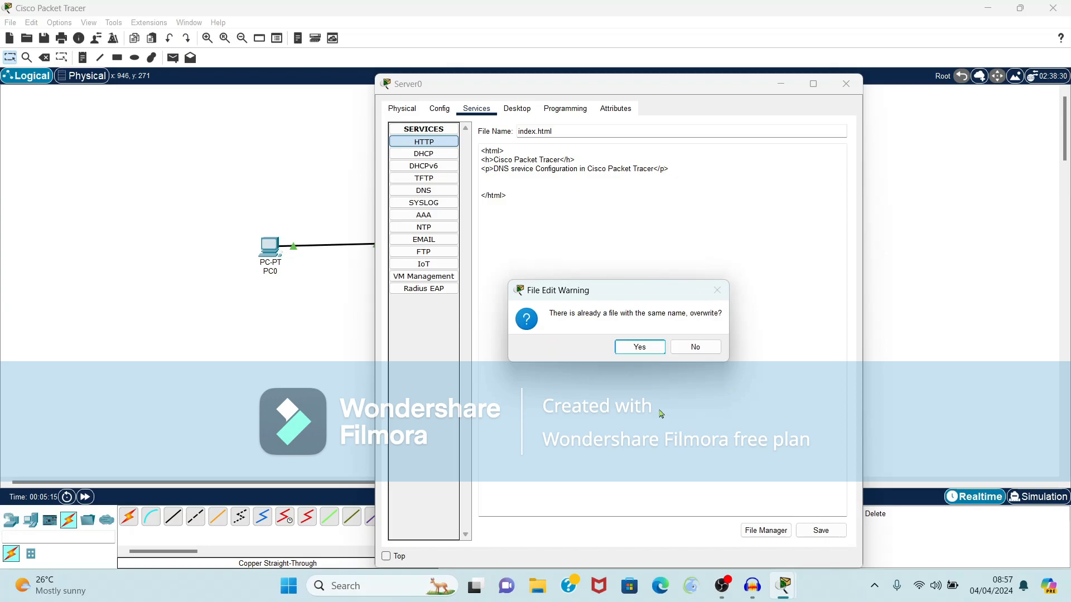
click(645, 346)
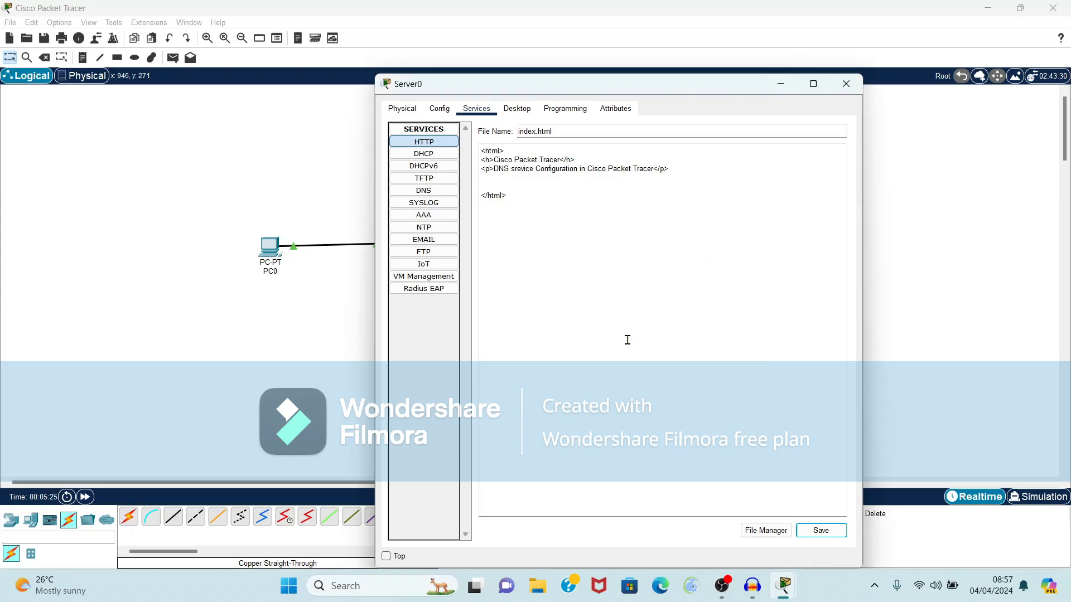
Turn on Server0's DNS service, add an A record named cisco with address 192.168.1.1, and close the server's window.
click(423, 191)
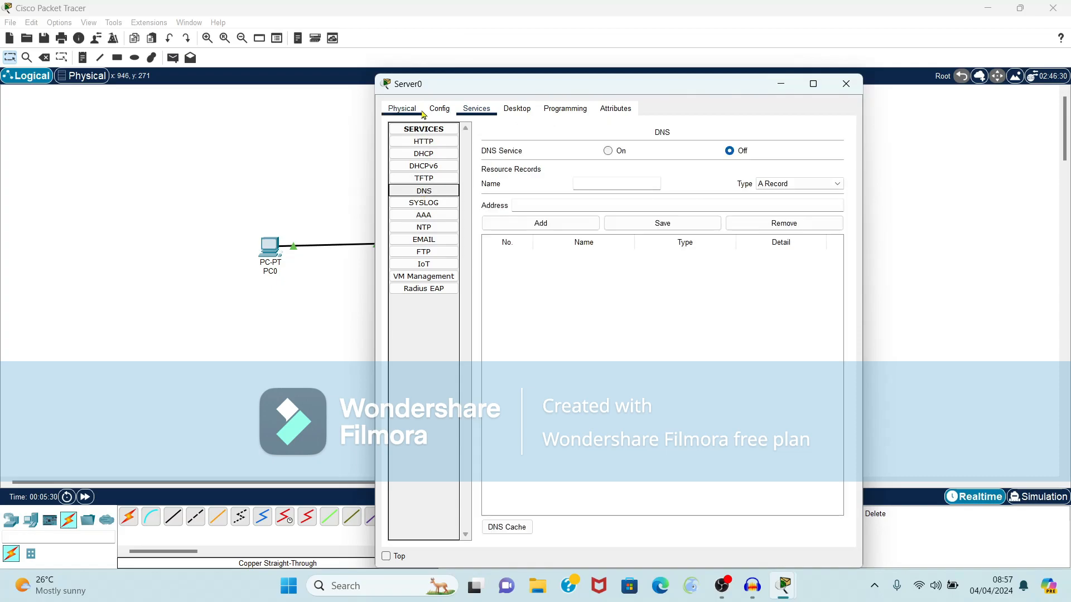
click(609, 152)
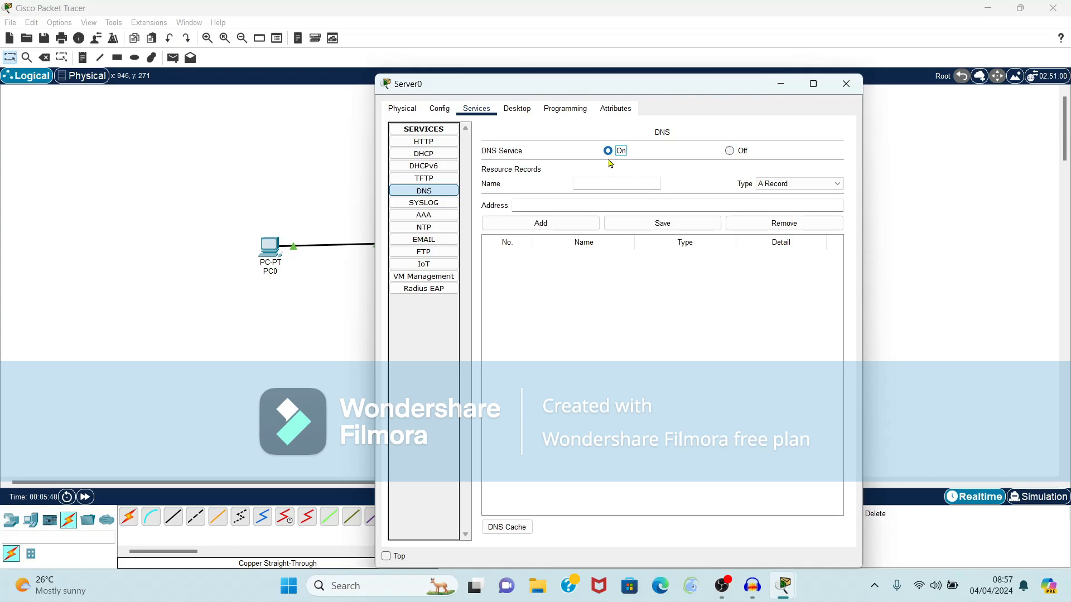
click(593, 184)
text(cisco)
click(559, 202)
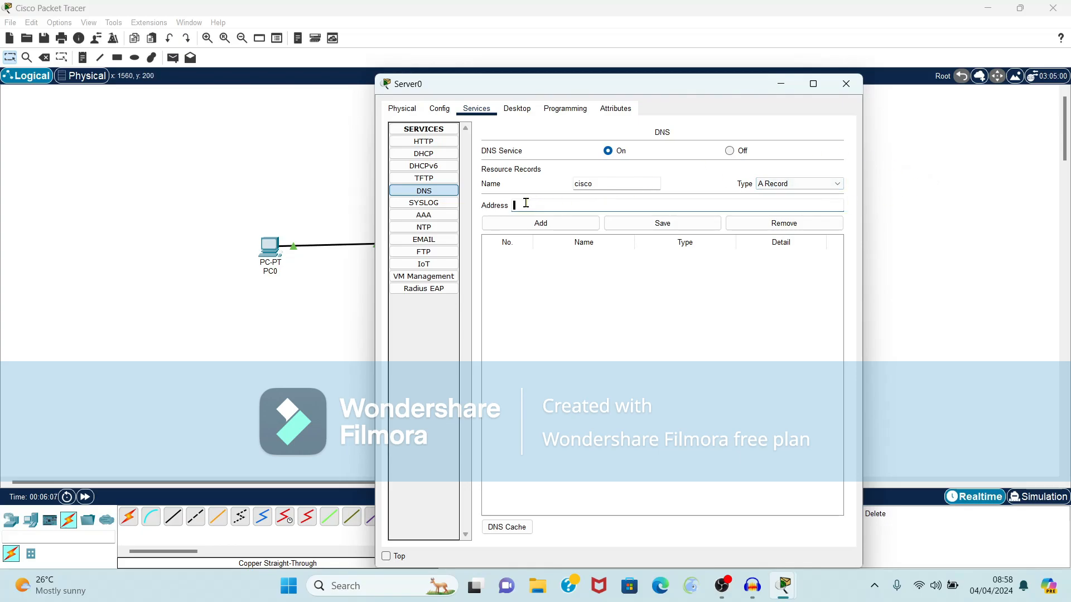
text(192)
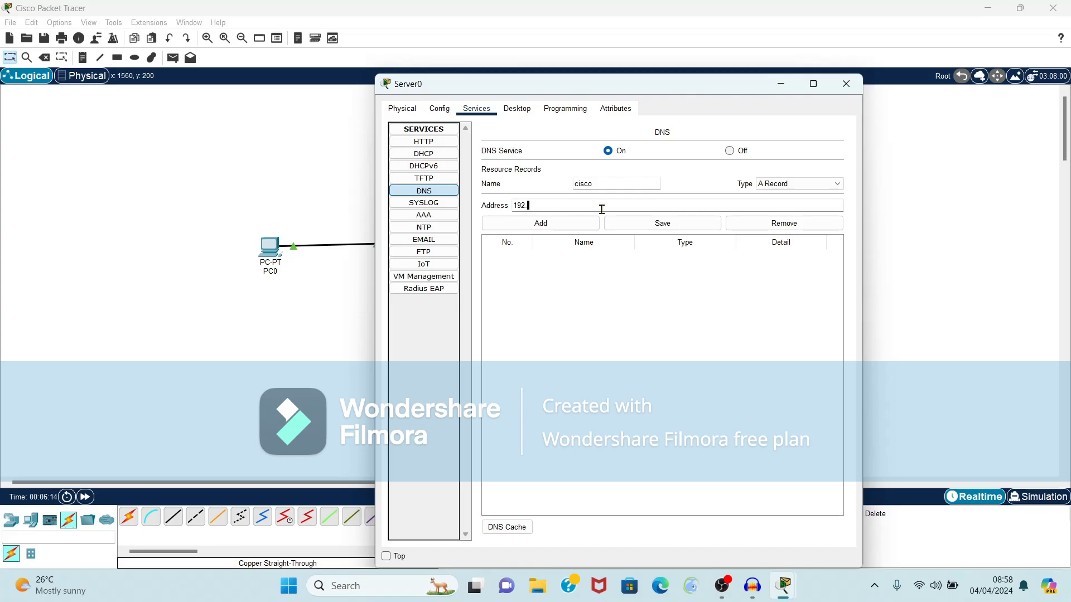
text(.168.1.1)
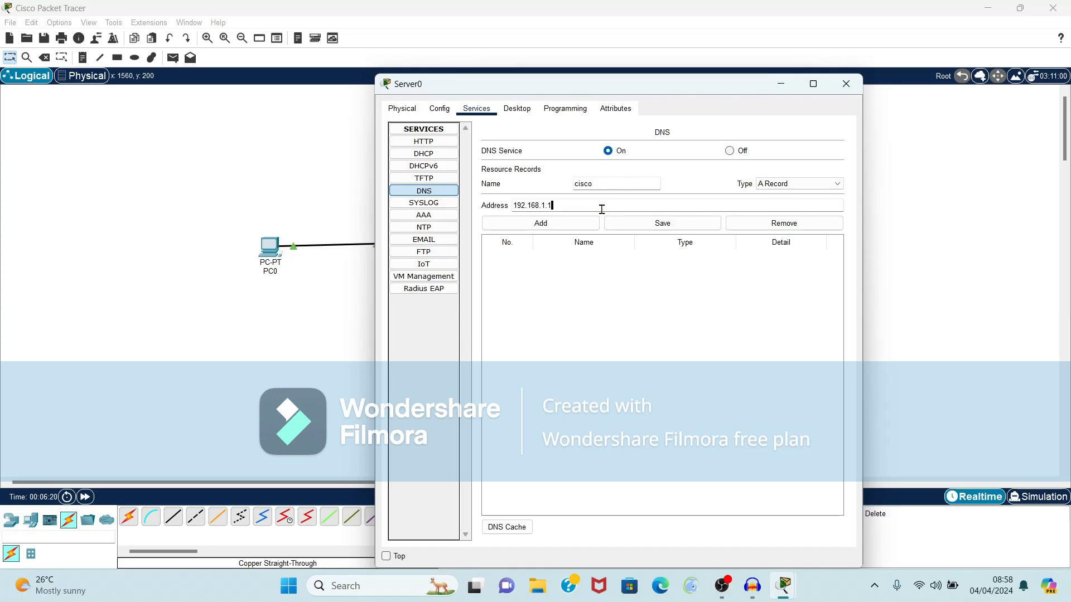
click(562, 224)
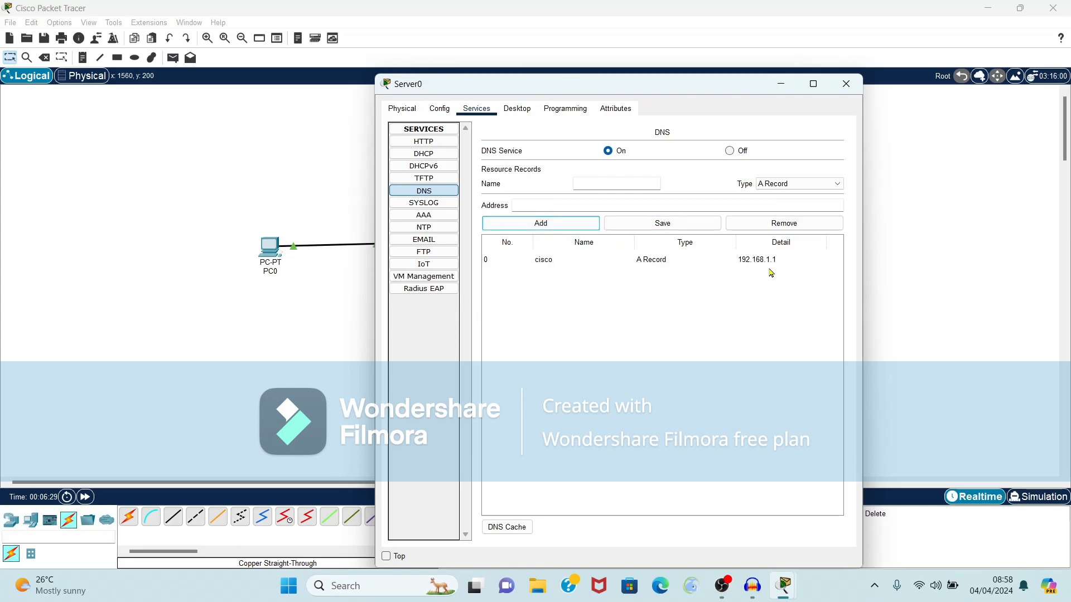
click(851, 87)
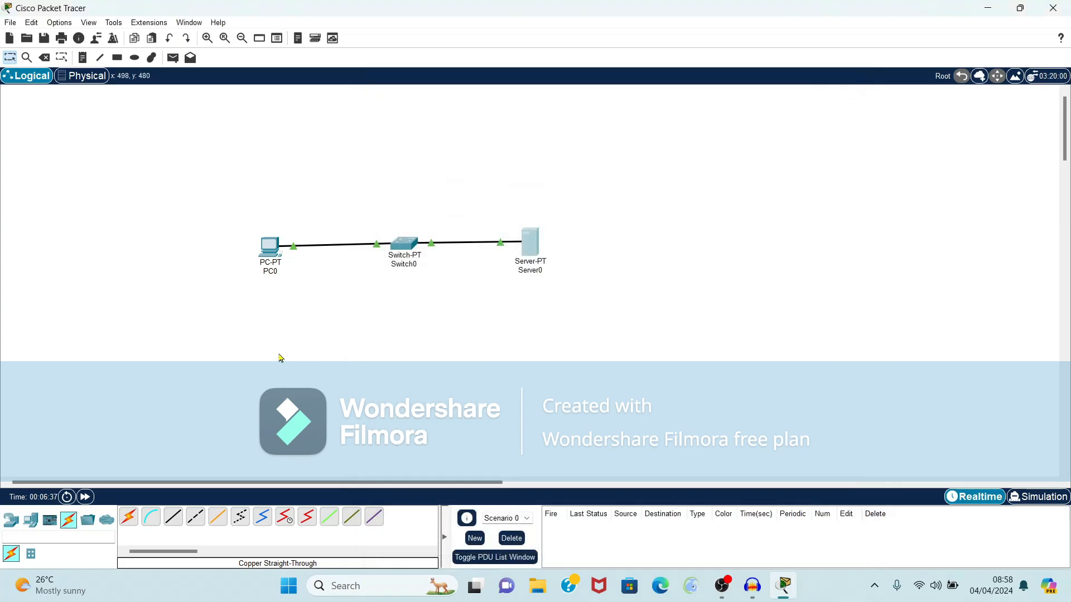
Give PC0 the static IPv4 address 192.168.1.2 with subnet mask 255.255.255.0.
click(270, 247)
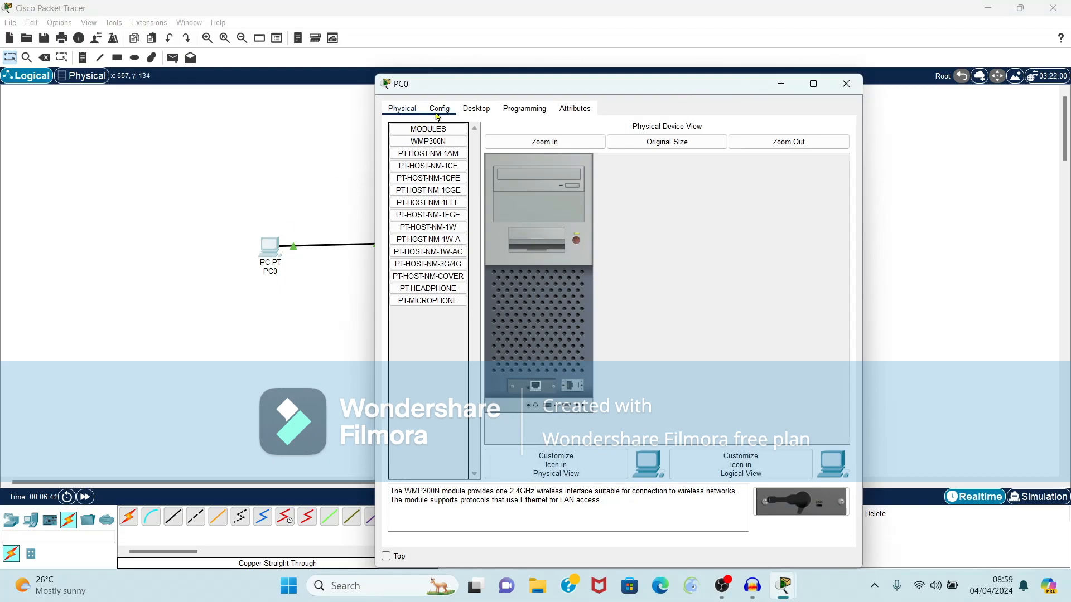
click(476, 110)
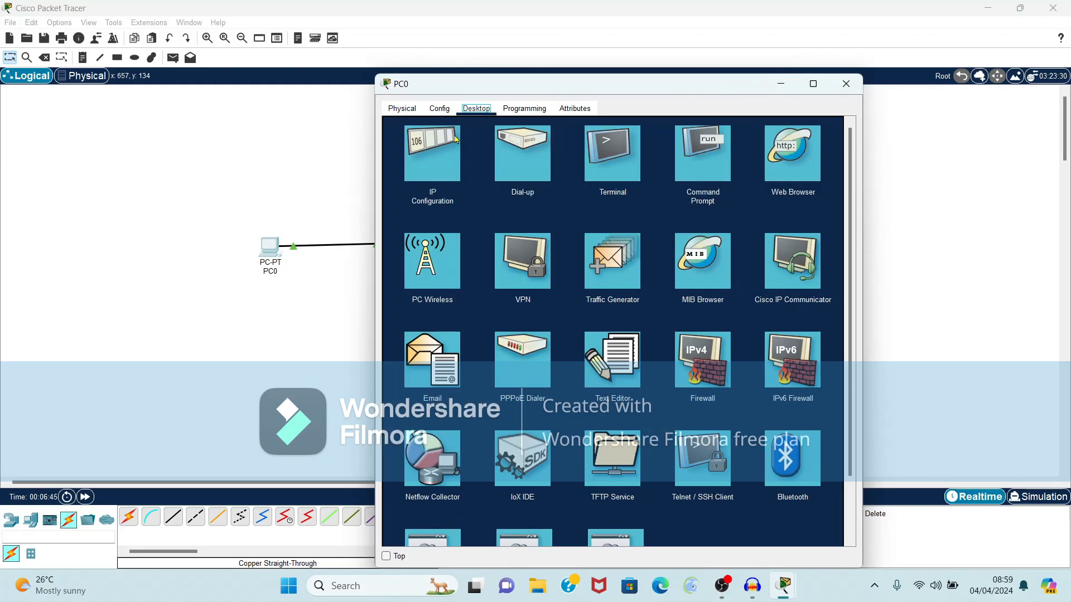
click(432, 178)
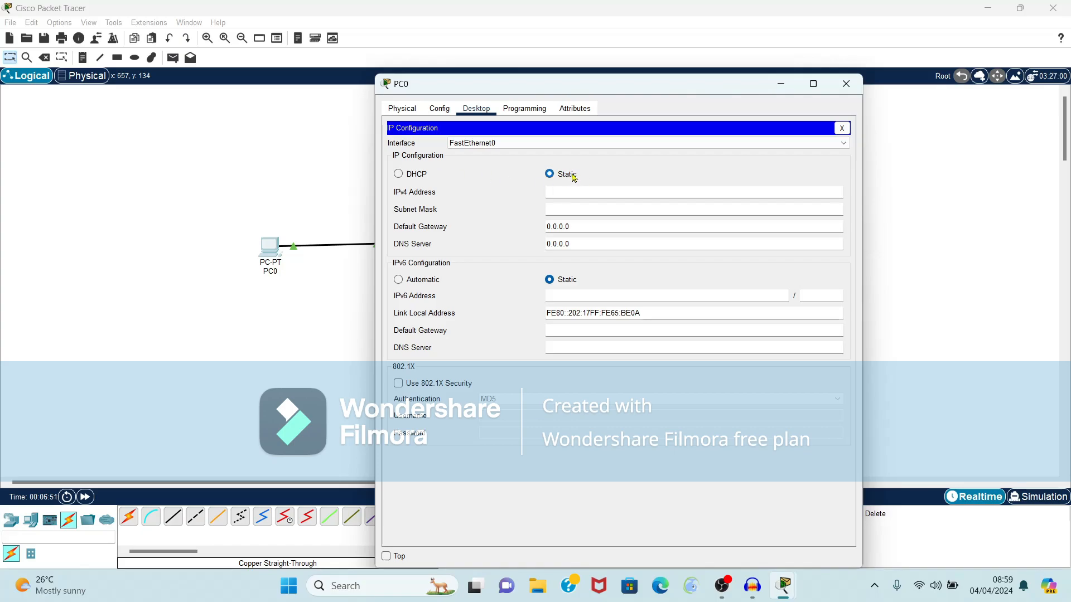
text(192.168.1.2)
click(574, 208)
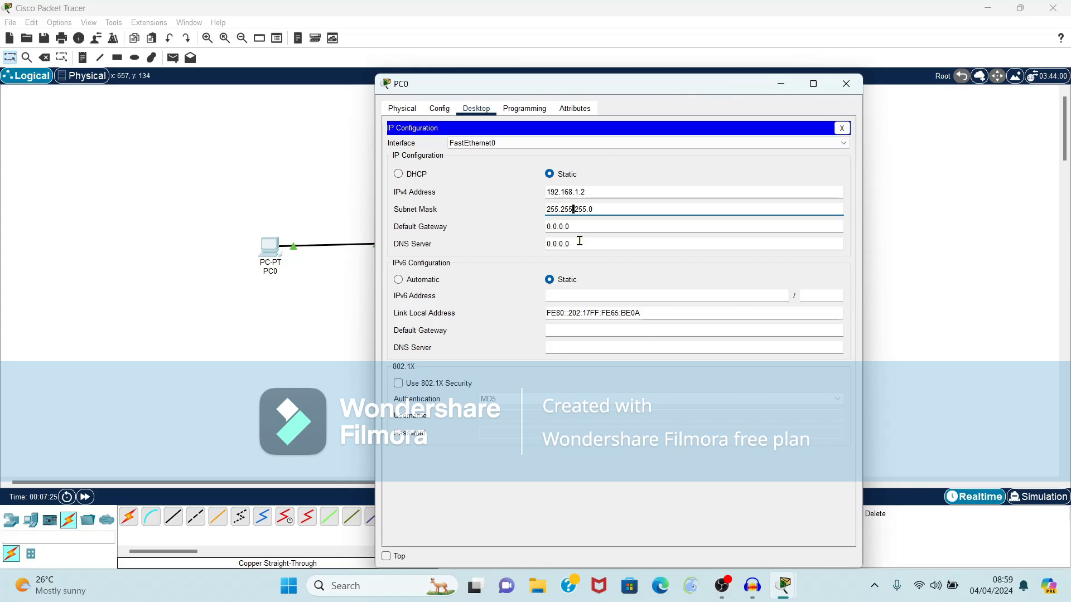
Set PC0's DNS server to 192.168.1.1 and close the IP configuration.
drag(580, 241, 527, 249)
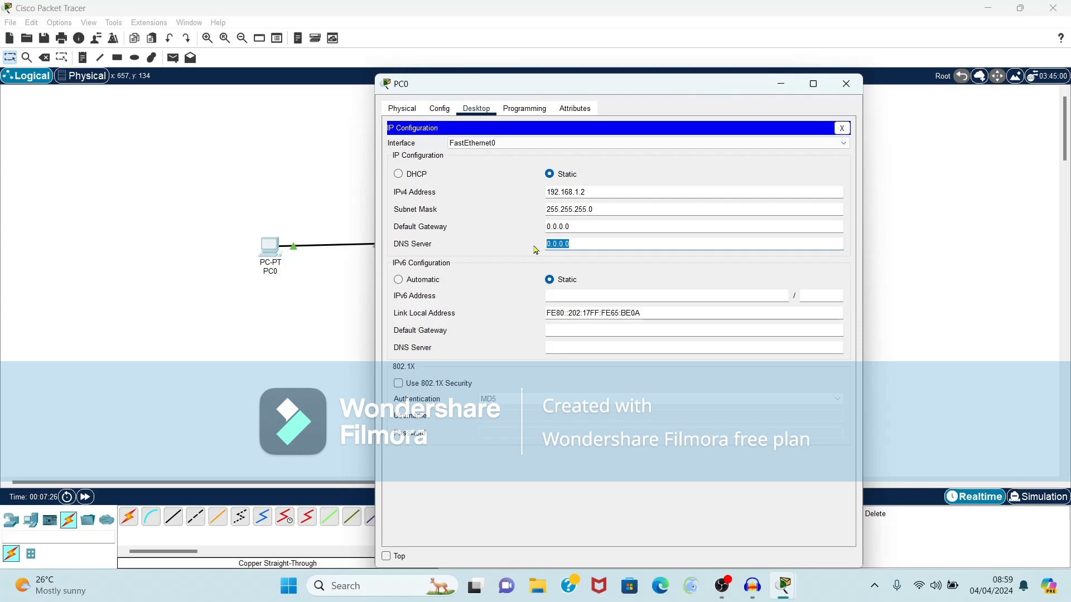
key(BackSpace)
text(192.168.1.1)
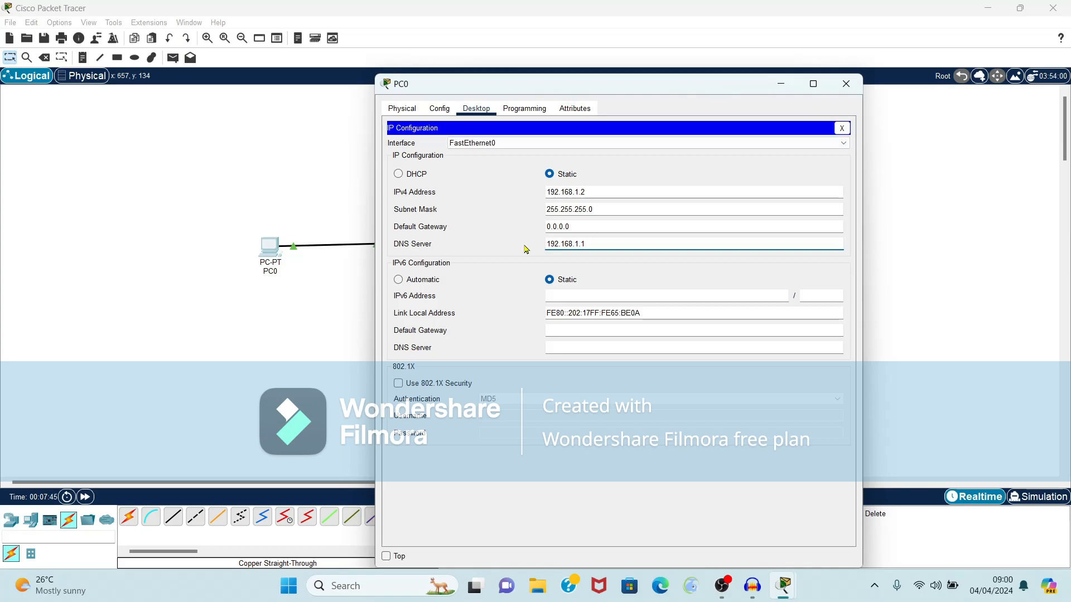
click(698, 400)
click(842, 128)
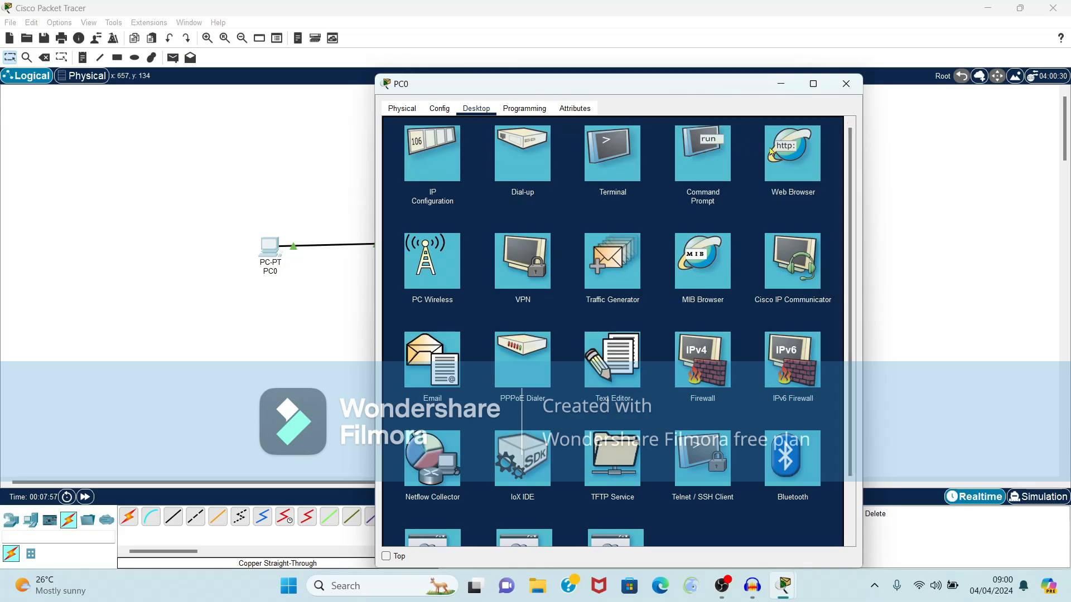
Load the server's web page by its domain name, cisco, in PC0's web browser.
click(795, 151)
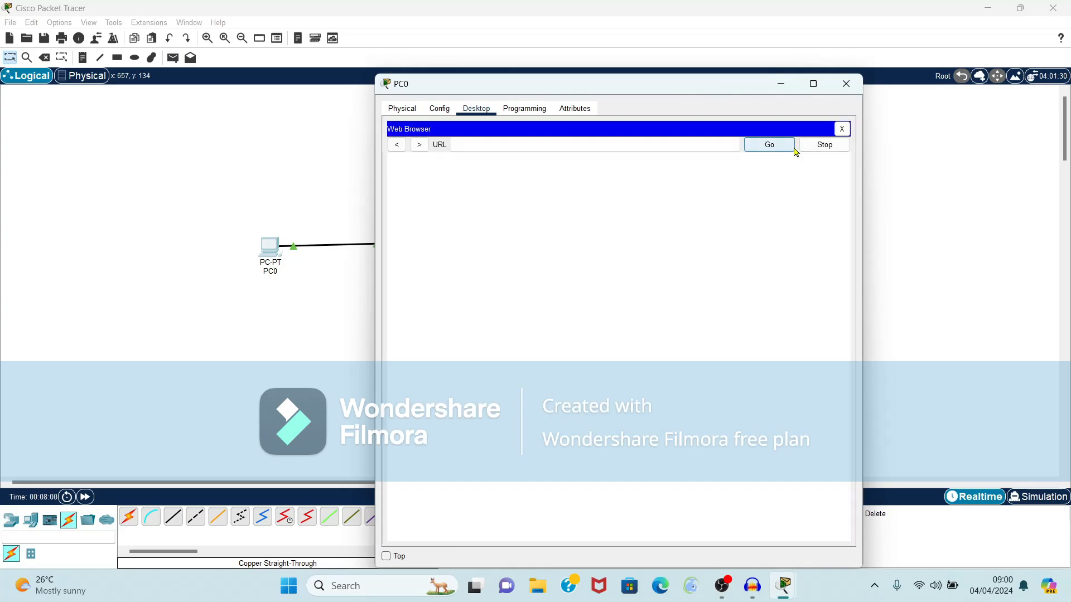
click(647, 148)
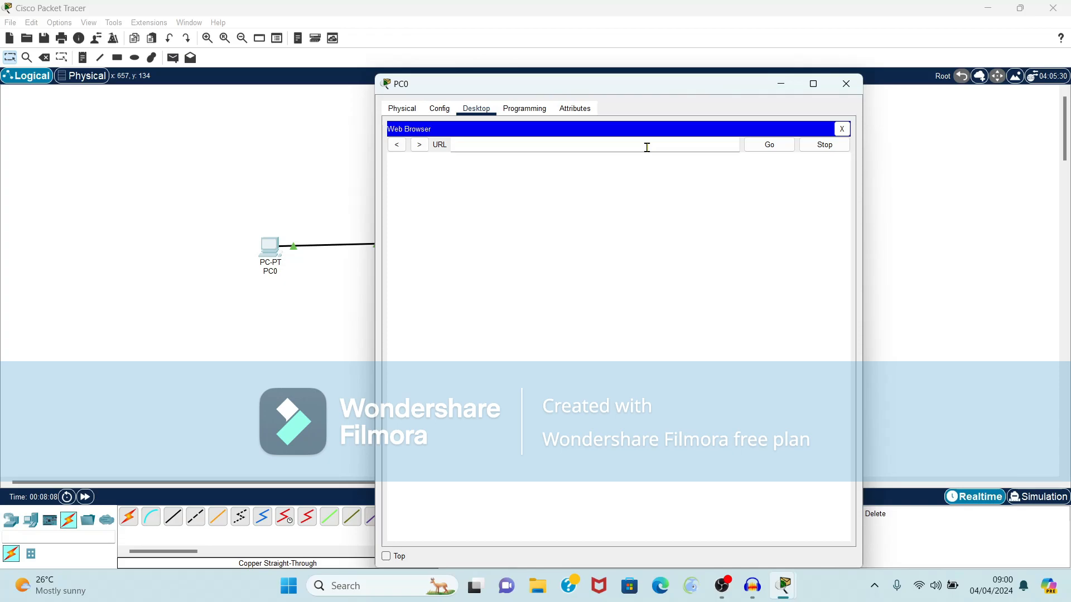
text(cisco)
click(769, 146)
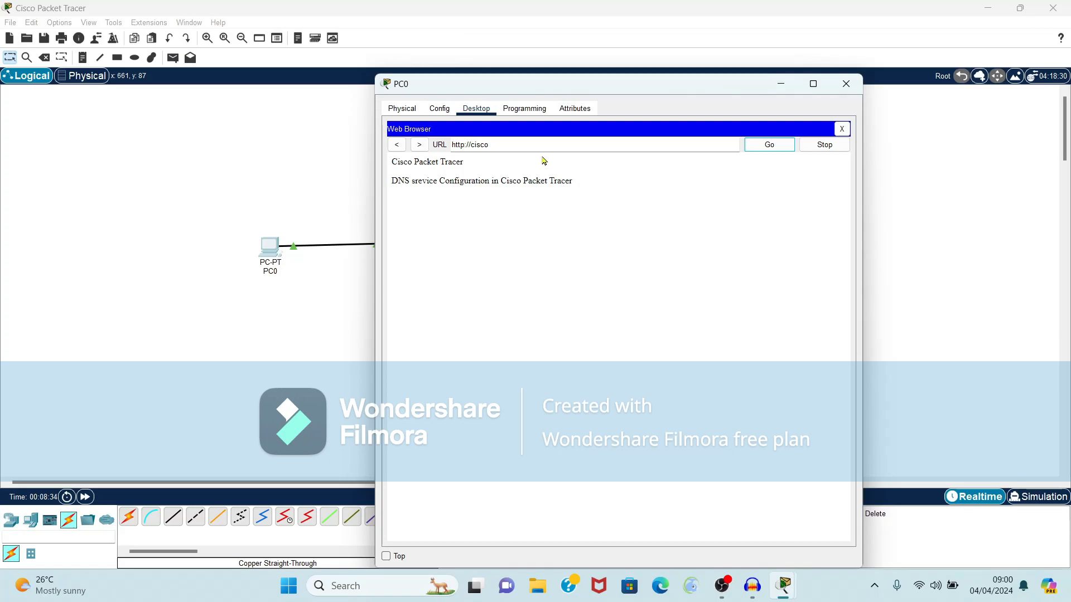
Load the web page by the server's IP address, 192.168.1.1, in PC0's web browser and close PC0's window.
click(525, 144)
key(BackSpace)
key(BackSpace)
key(BackSpace)
key(BackSpace)
key(BackSpace)
key(BackSpace)
key(BackSpace)
key(BackSpace)
key(BackSpace)
key(BackSpace)
key(BackSpace)
key(BackSpace)
text(192.168.1.1)
click(766, 146)
click(846, 84)
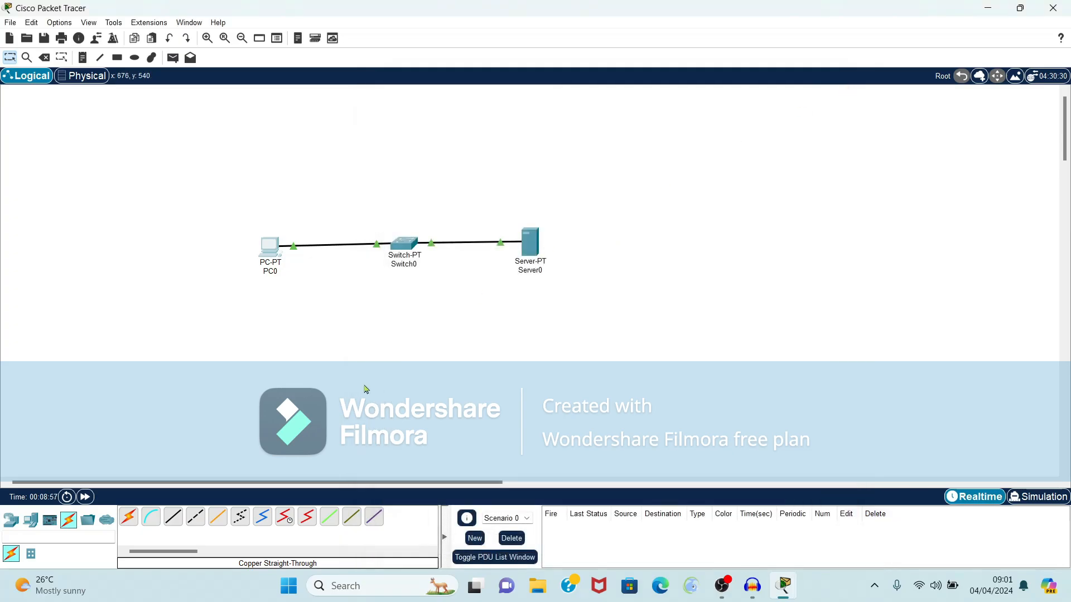
Ping 192.168.1.2 from PC0's command prompt.
click(271, 252)
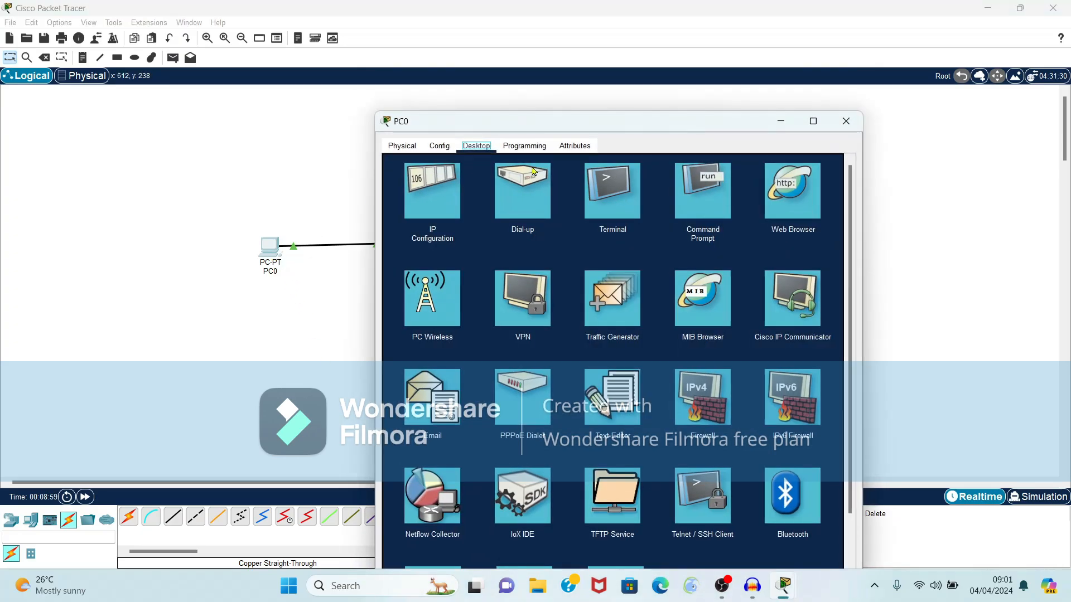
click(707, 190)
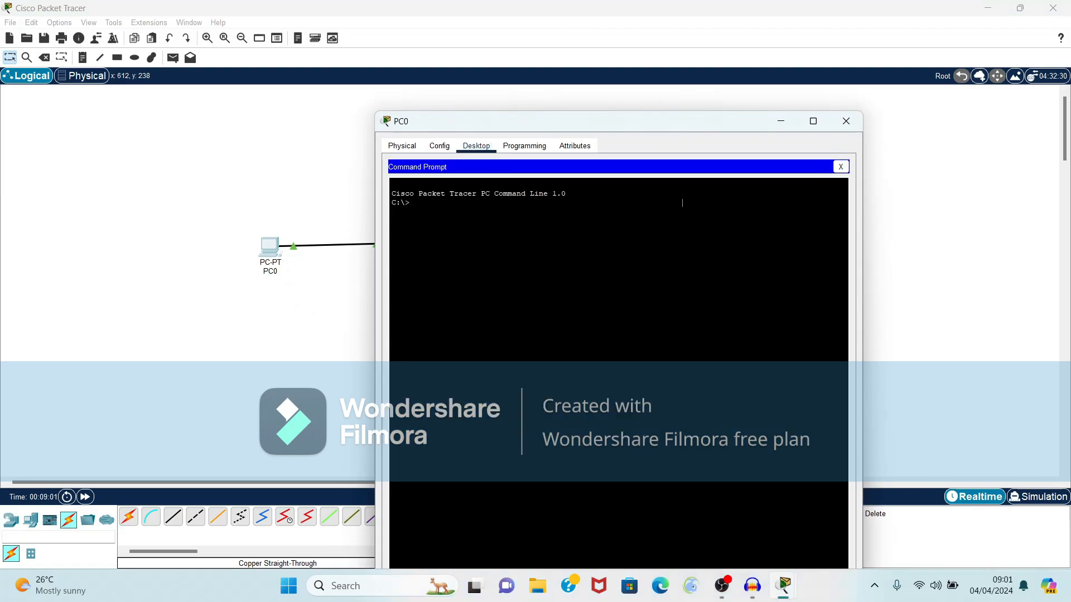
text(ping 192.168.1.2)
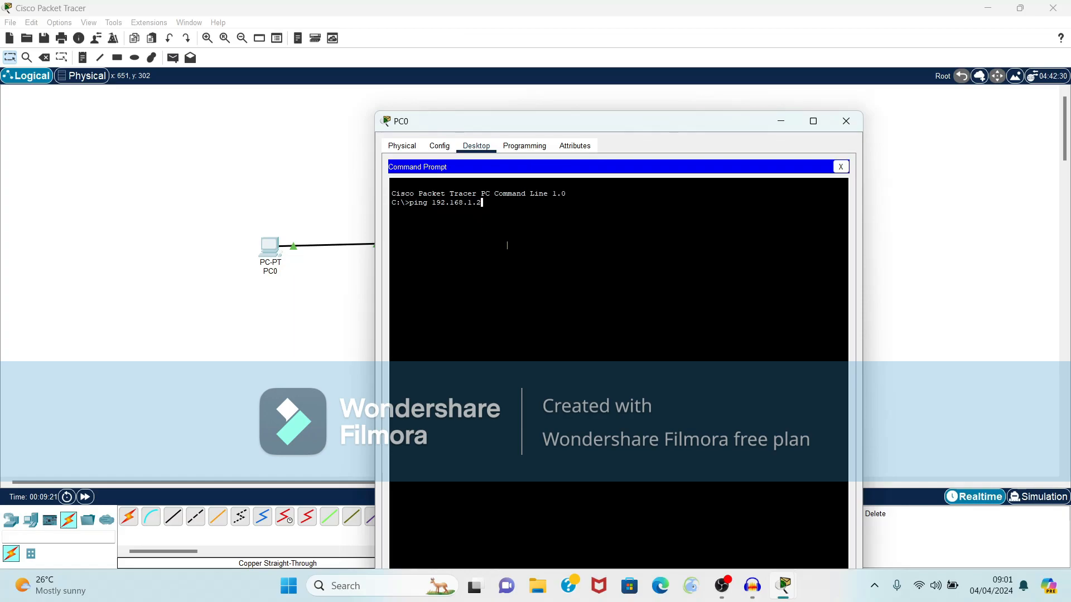
key(Return)
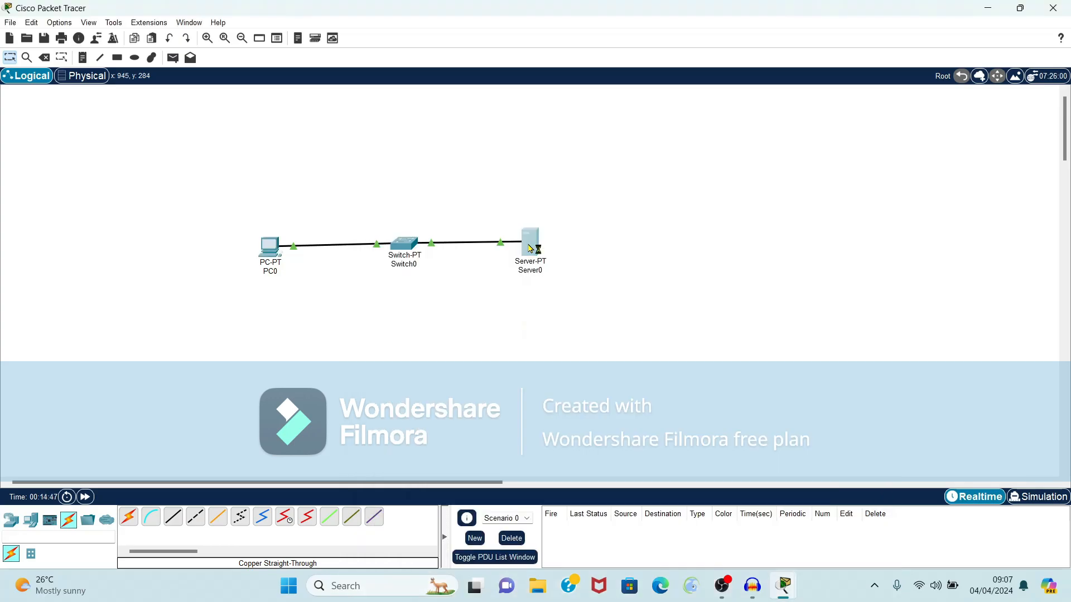
Add a second A record to Server0's DNS service, using a person's first name with address 192.168.1.2, and close the server's window.
click(530, 247)
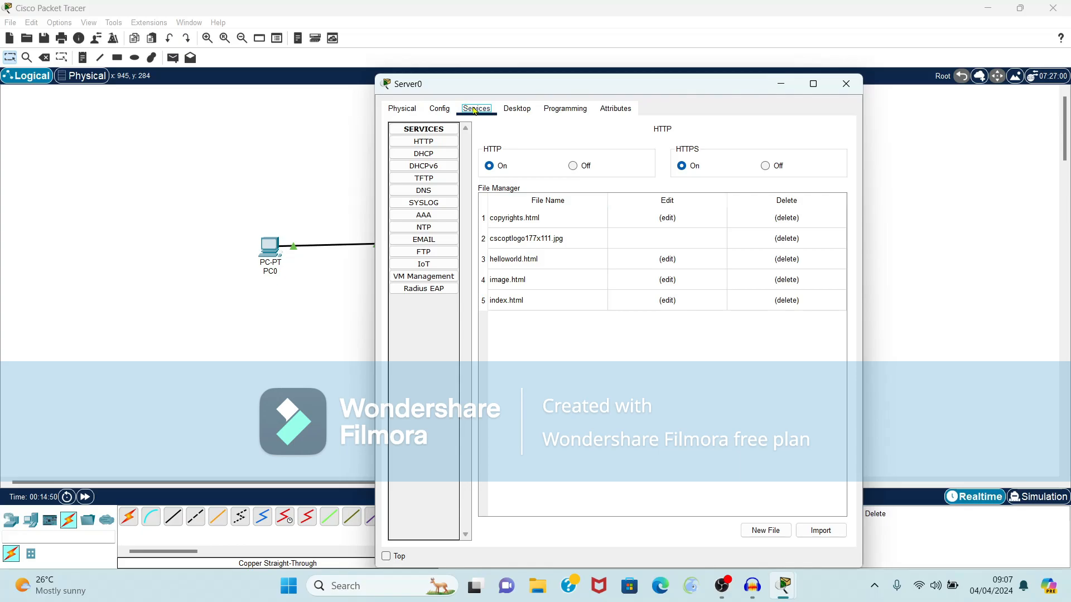
click(442, 190)
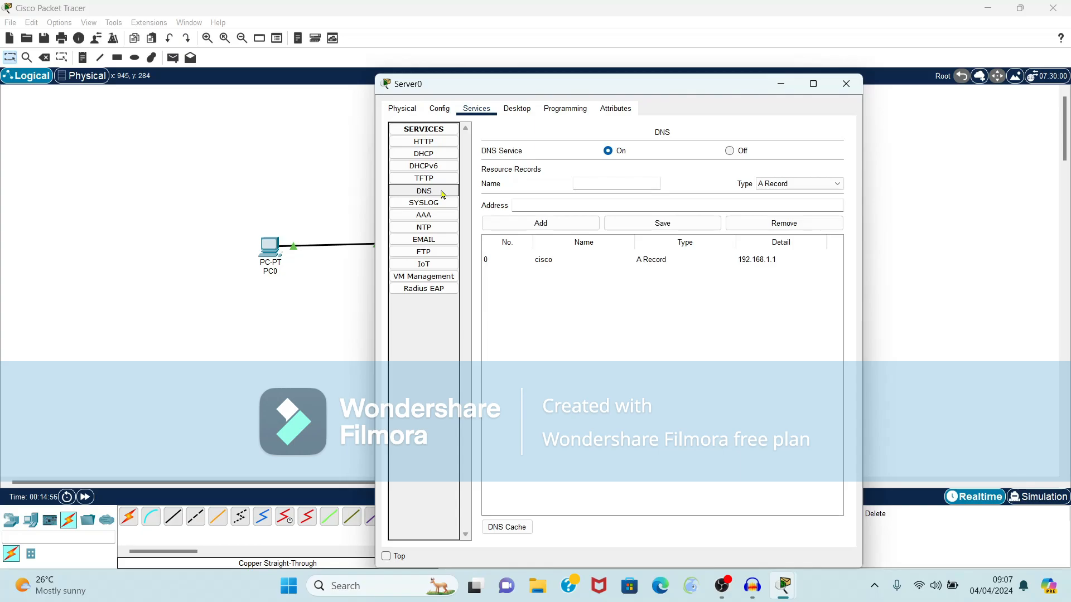
click(595, 183)
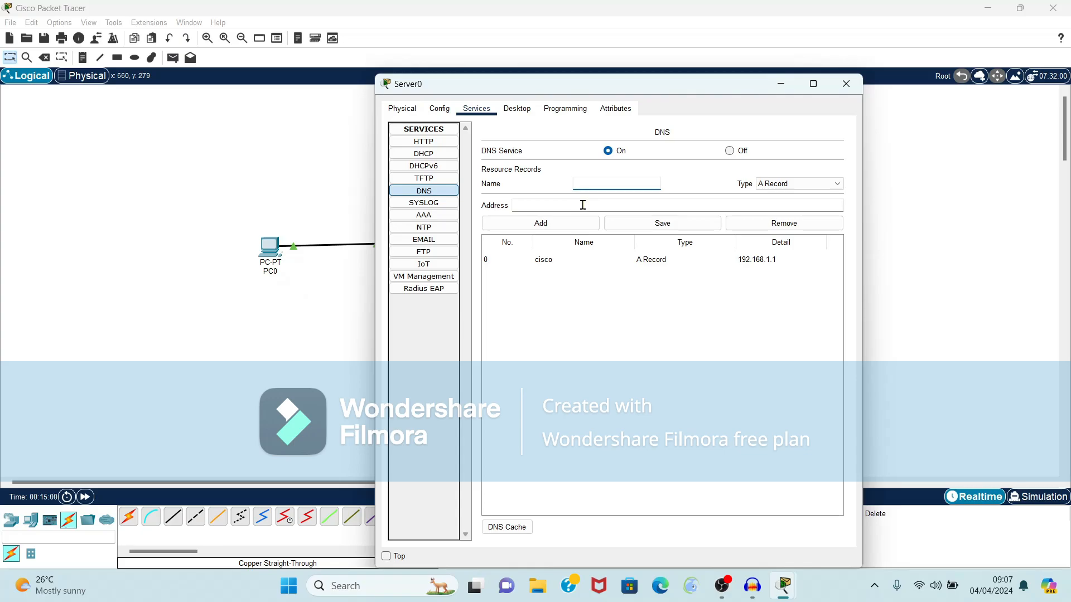
text(Deepa)
click(583, 206)
text(192)
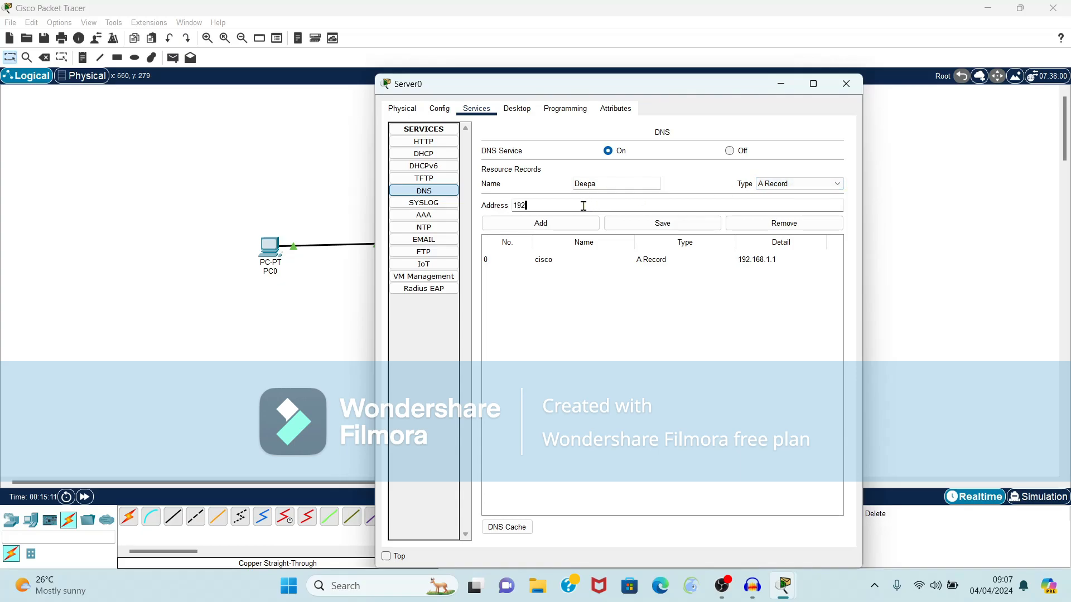
text(.168.1.2)
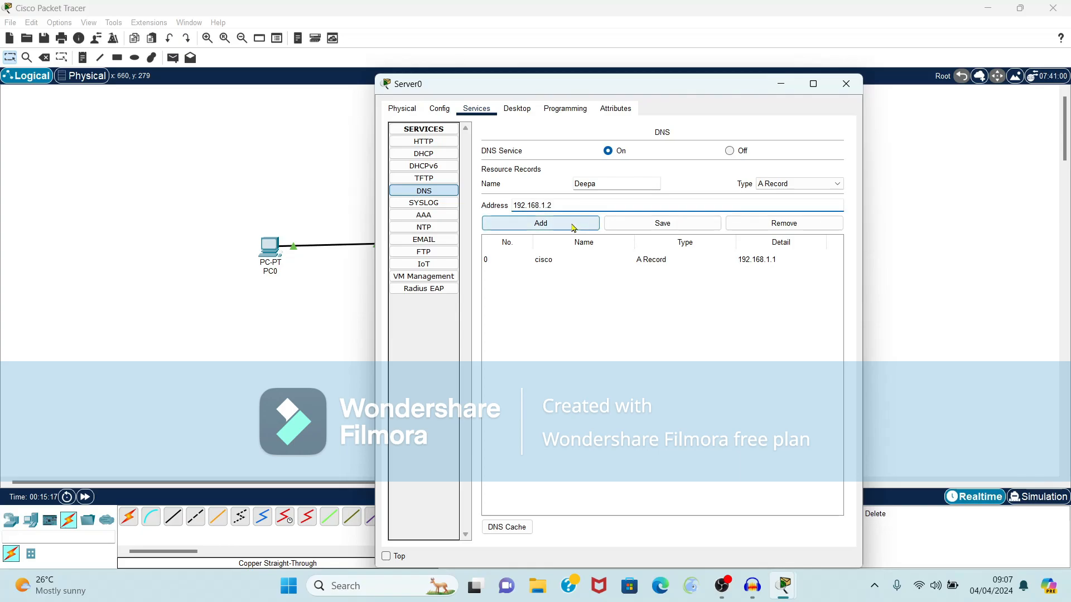
click(570, 226)
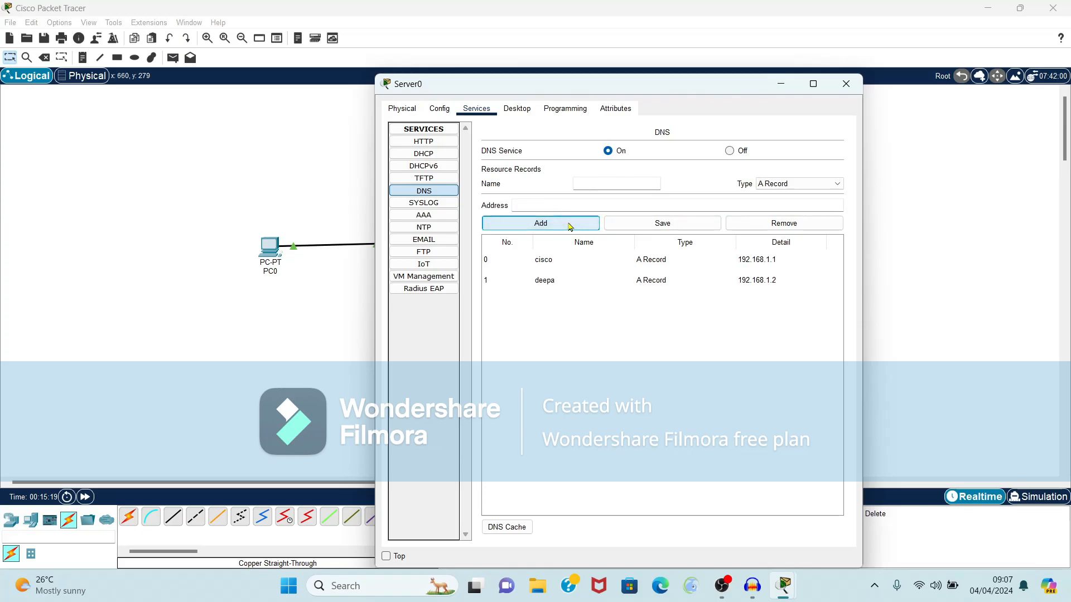
click(553, 283)
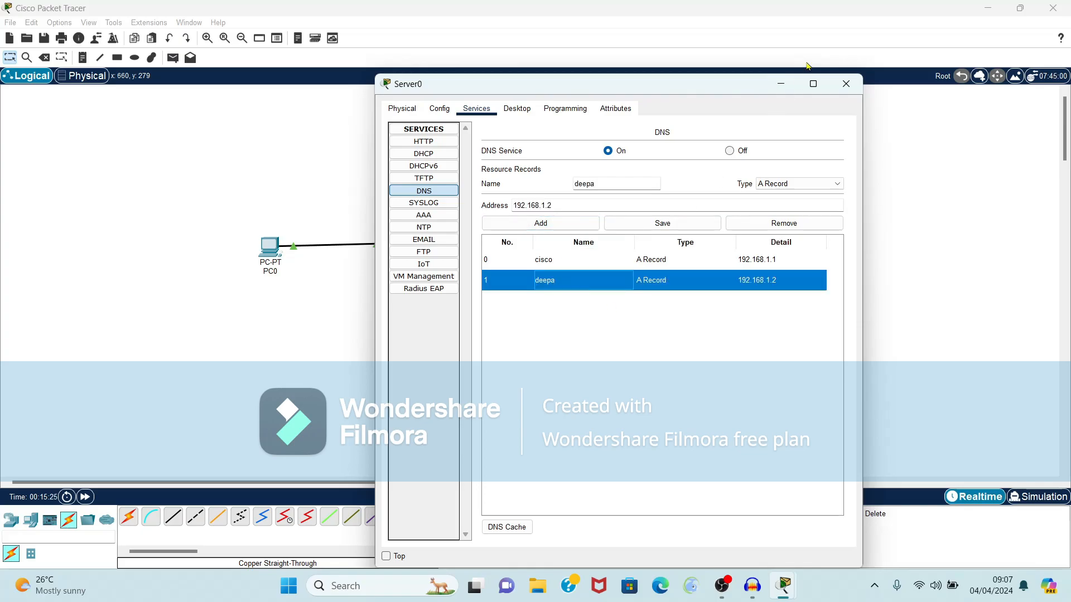
click(735, 107)
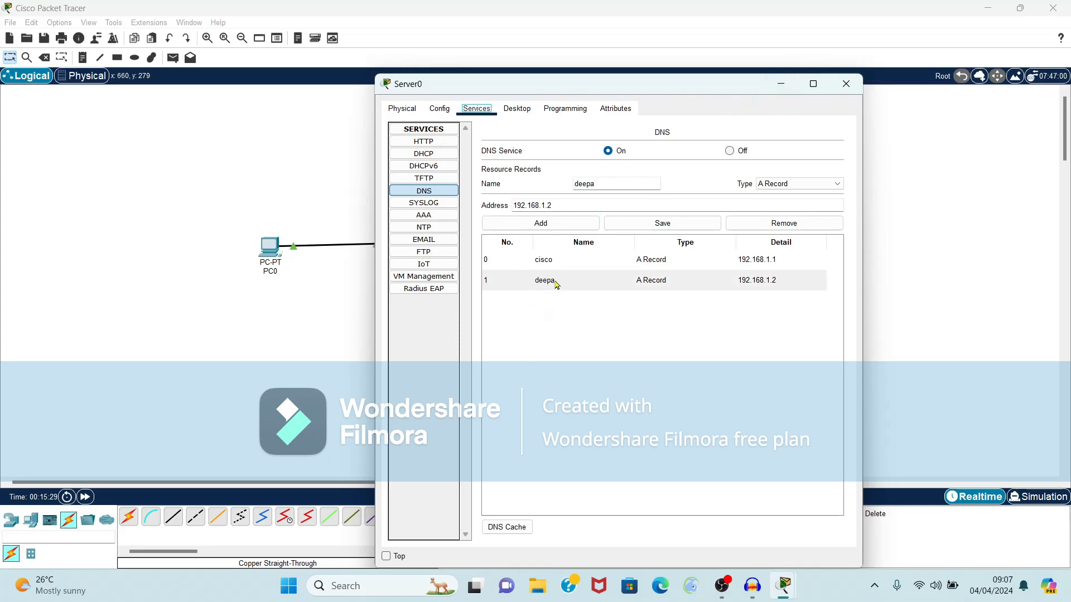
click(853, 90)
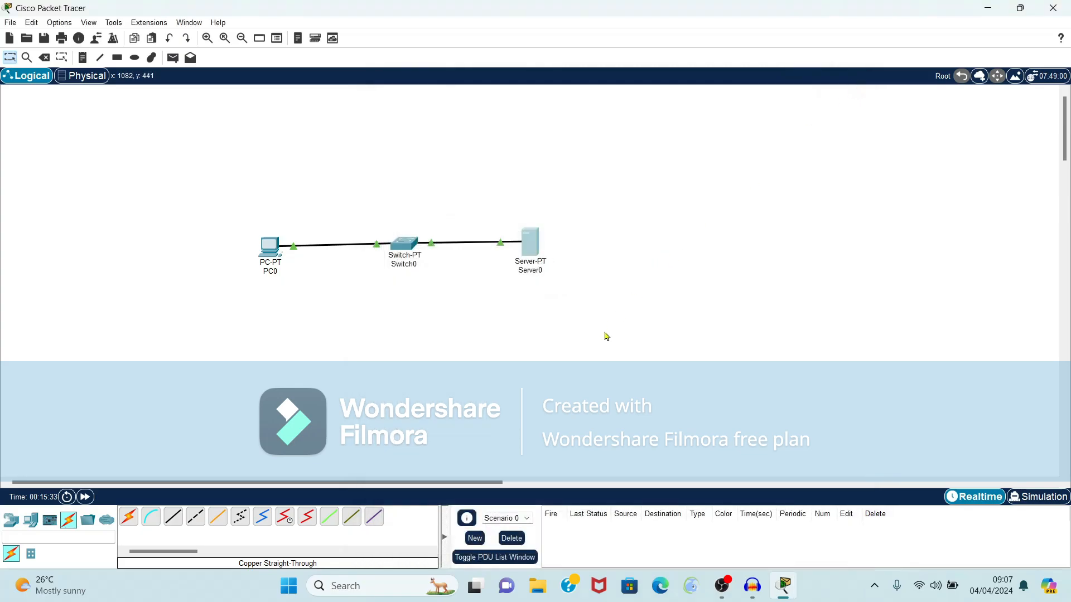
Reopen PC0's command prompt and repeat the ping to 192.168.1.2.
click(271, 251)
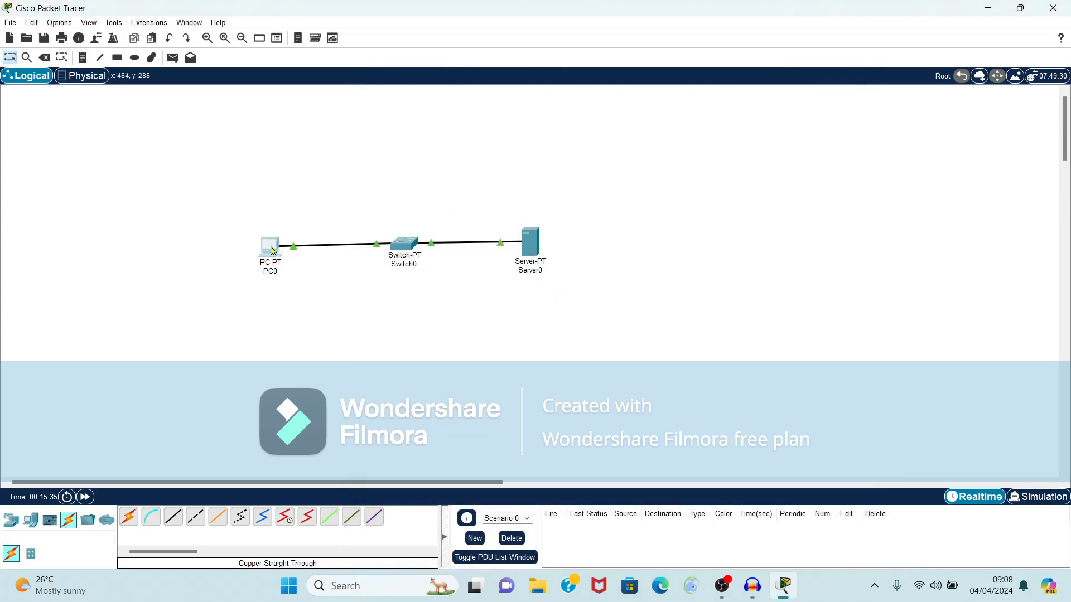
click(477, 108)
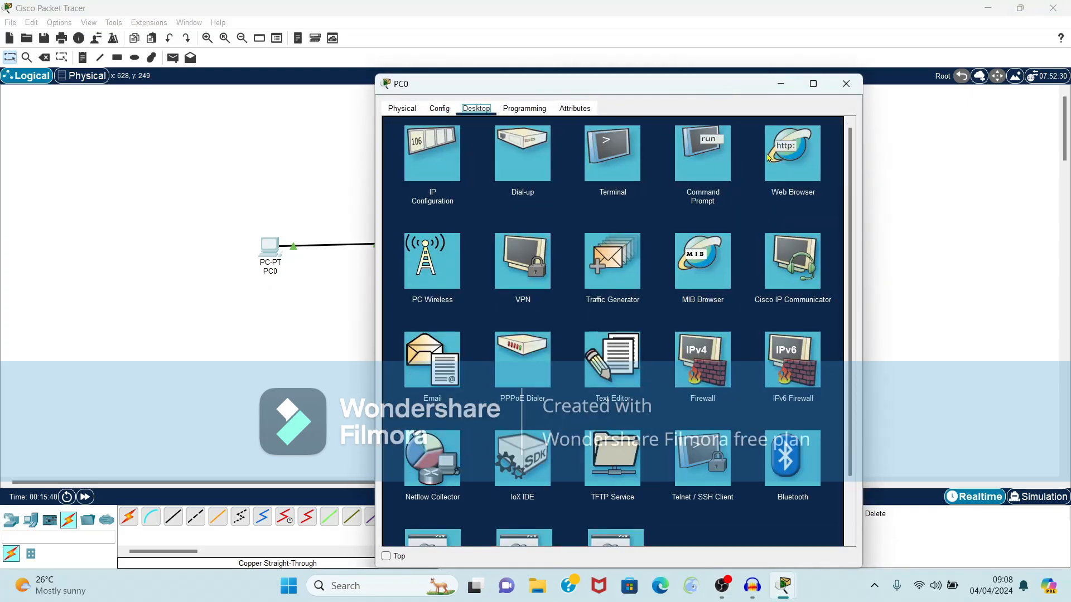
click(704, 168)
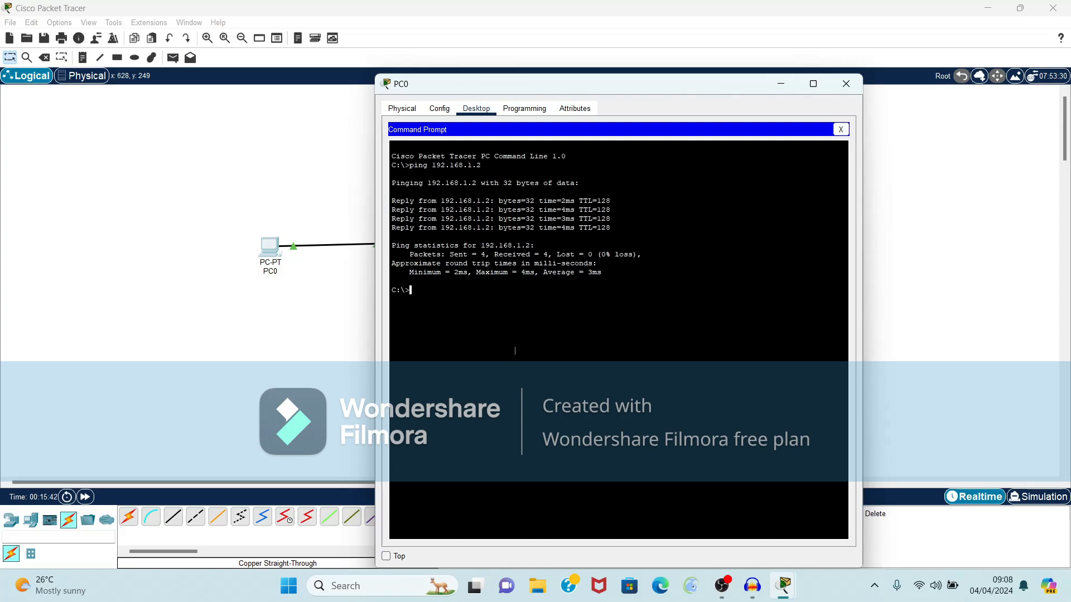
key(Up)
key(Return)
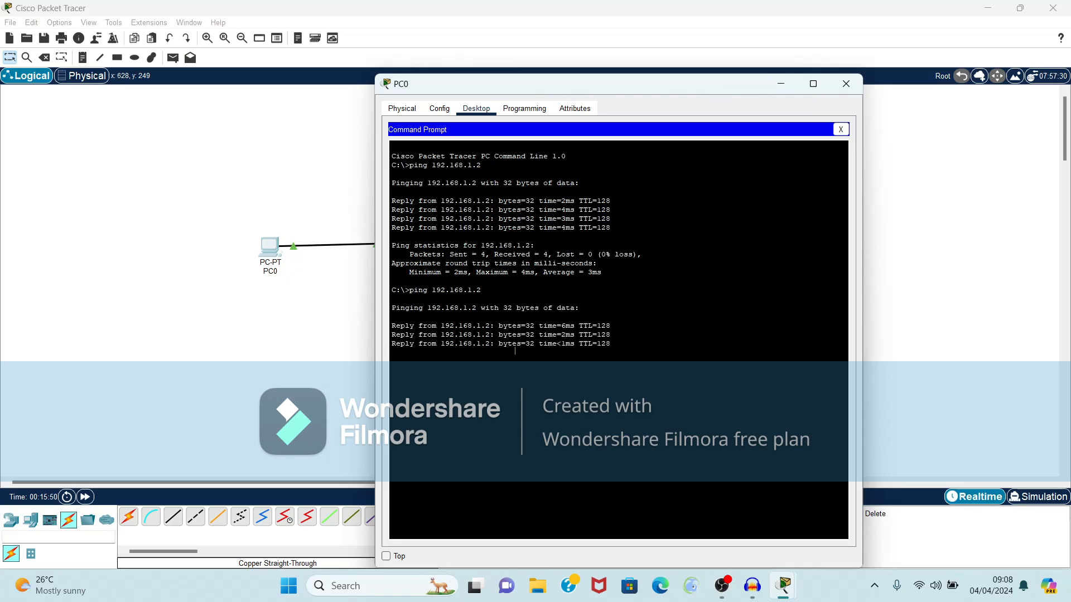
Ping PC0 by the first name registered in the second DNS record instead of its IP address.
text(ping)
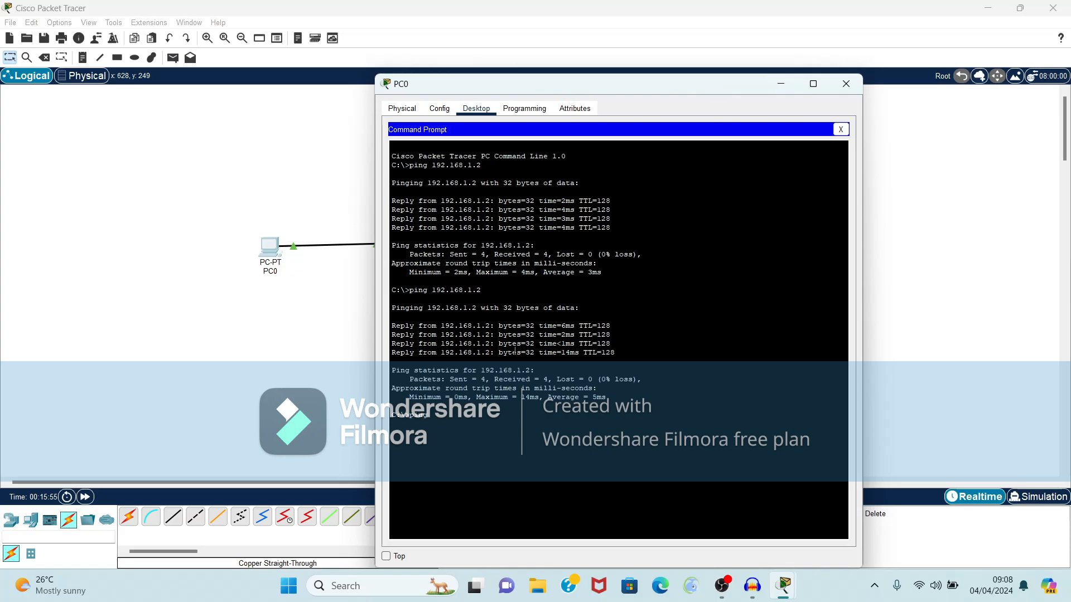
text( 19epa)
key(Return)
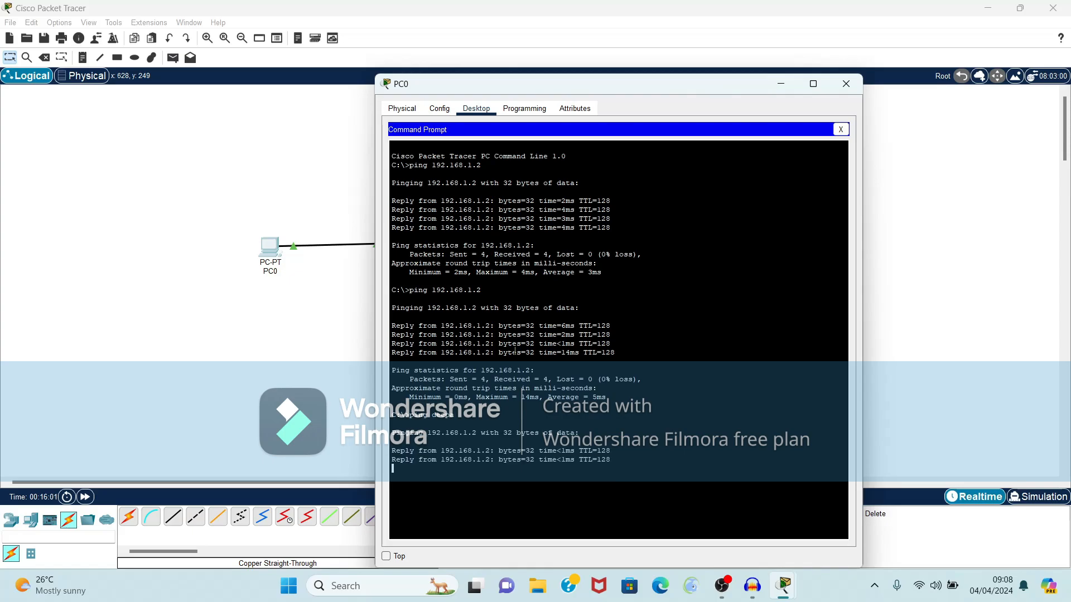